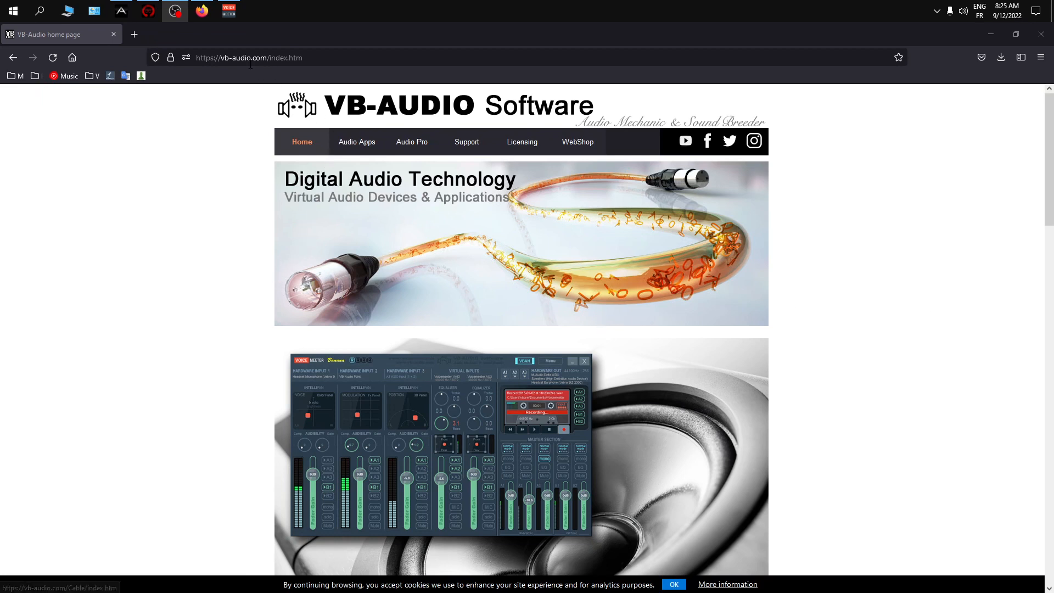
- Open VB-Audio's Audio Apps page and go to the Hi-Fi Cable & ASIO Bridge section to examine its installation package
click(352, 148)
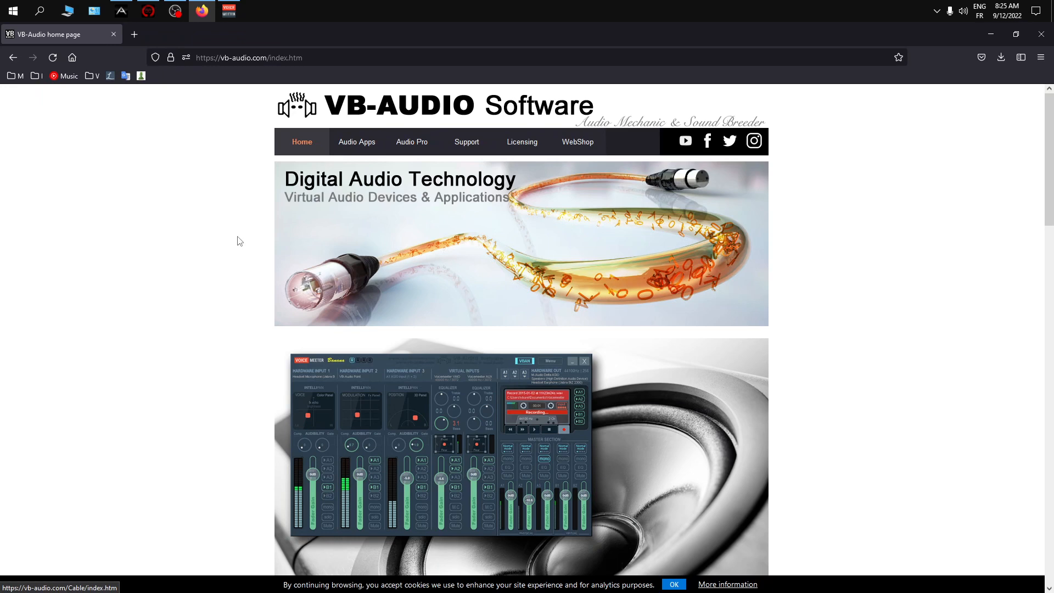
click(346, 147)
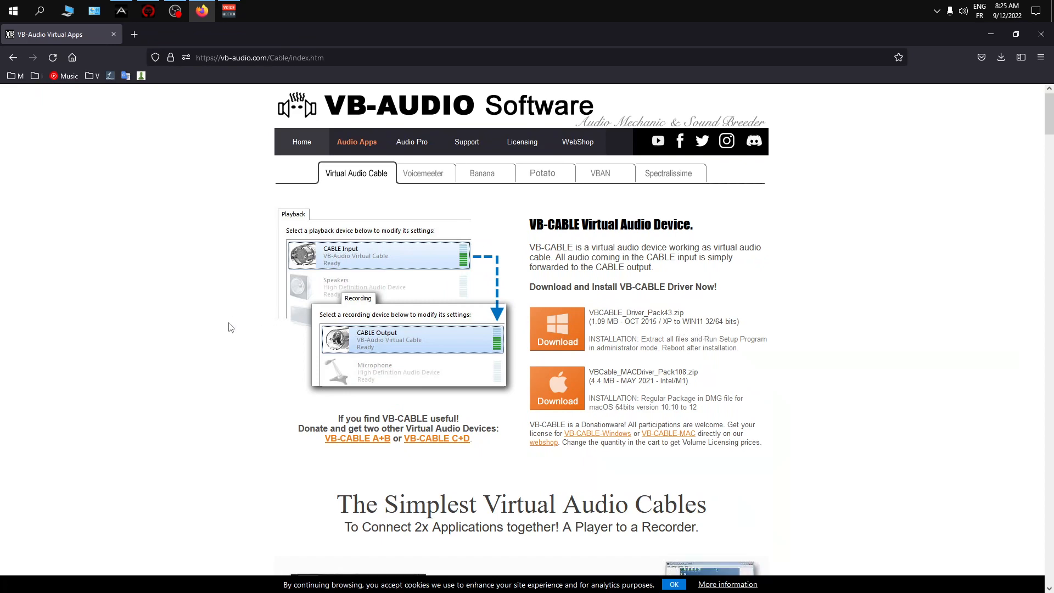
scroll(270, 348, down, 4)
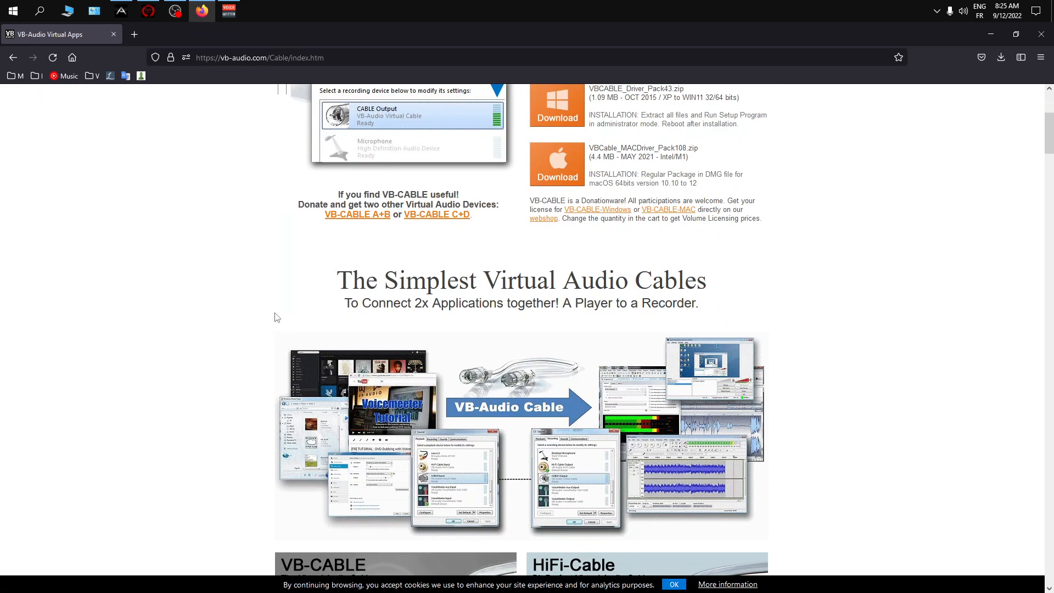
scroll(277, 317, down, 6)
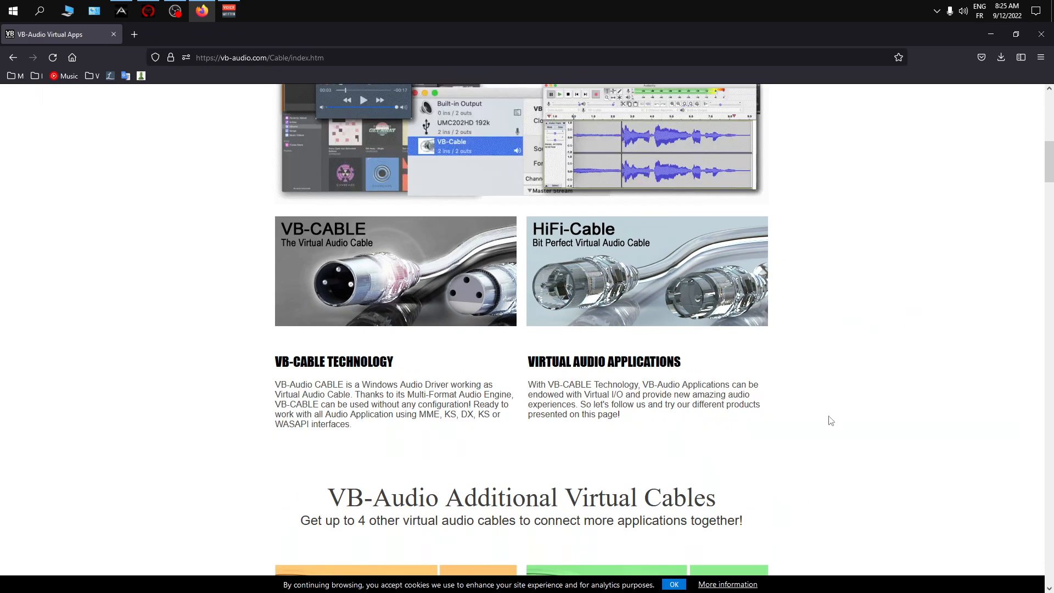
click(674, 296)
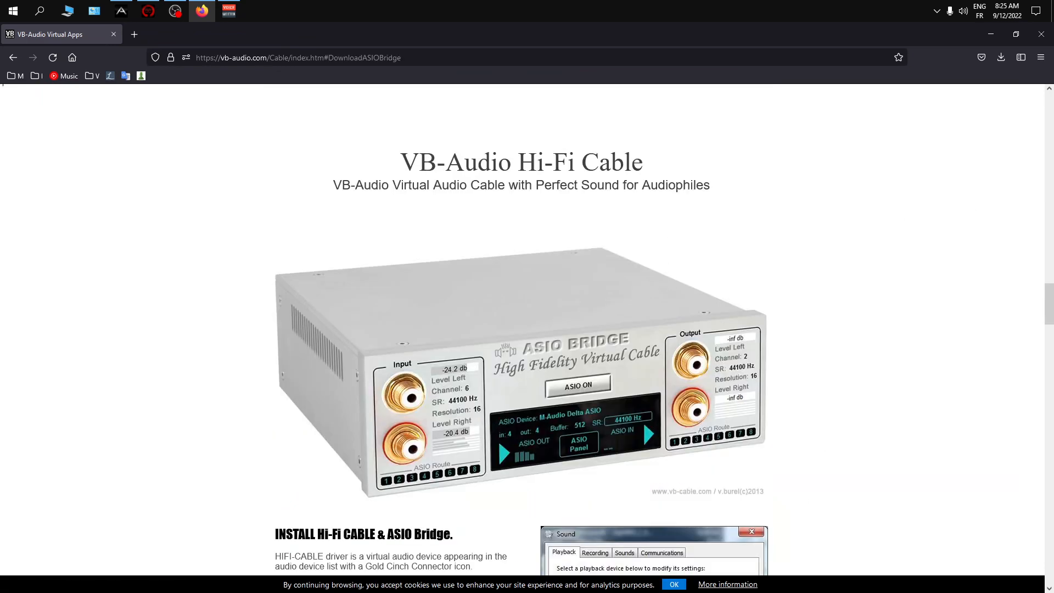
drag(1052, 306, 1051, 329)
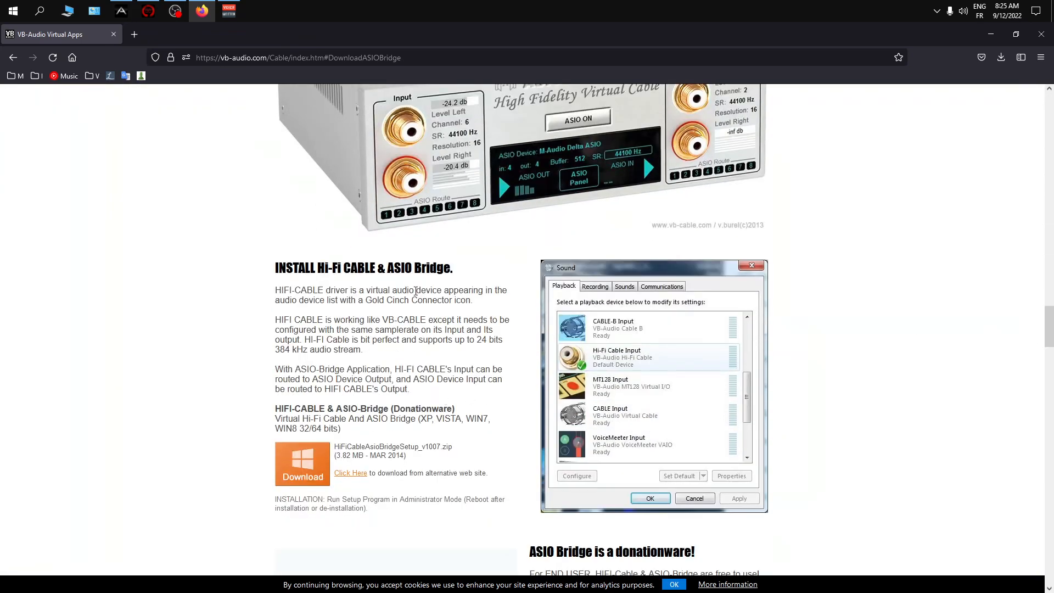
scroll(482, 234, up, 1)
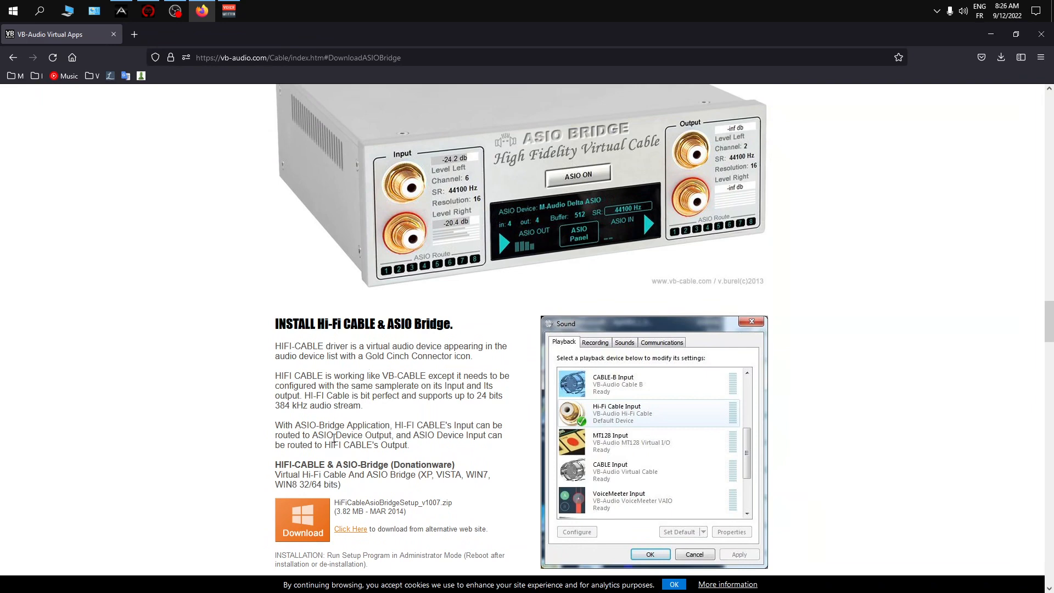
scroll(333, 439, down, 3)
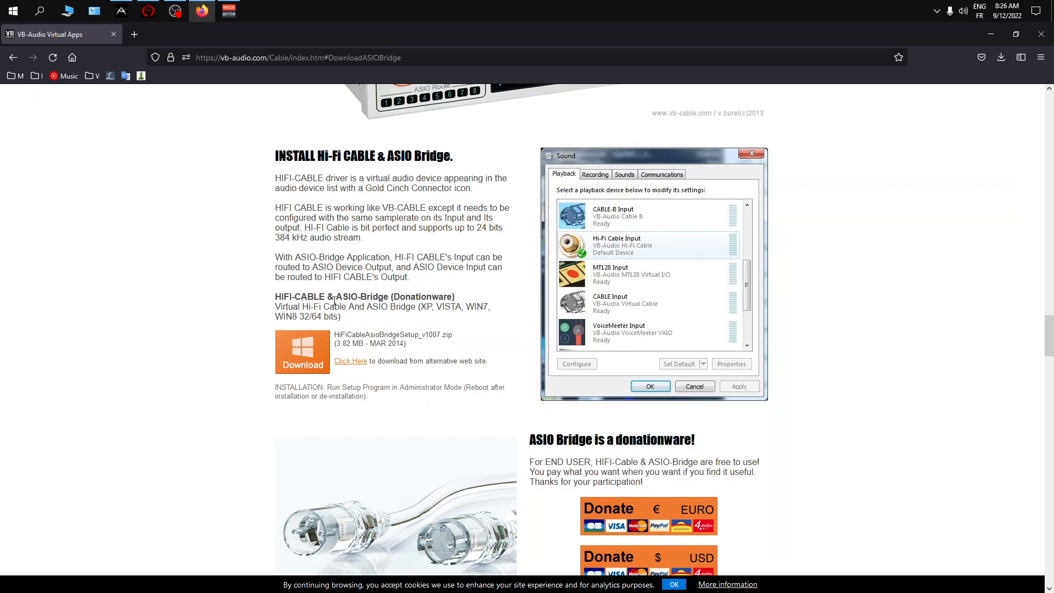
scroll(385, 307, up, 15)
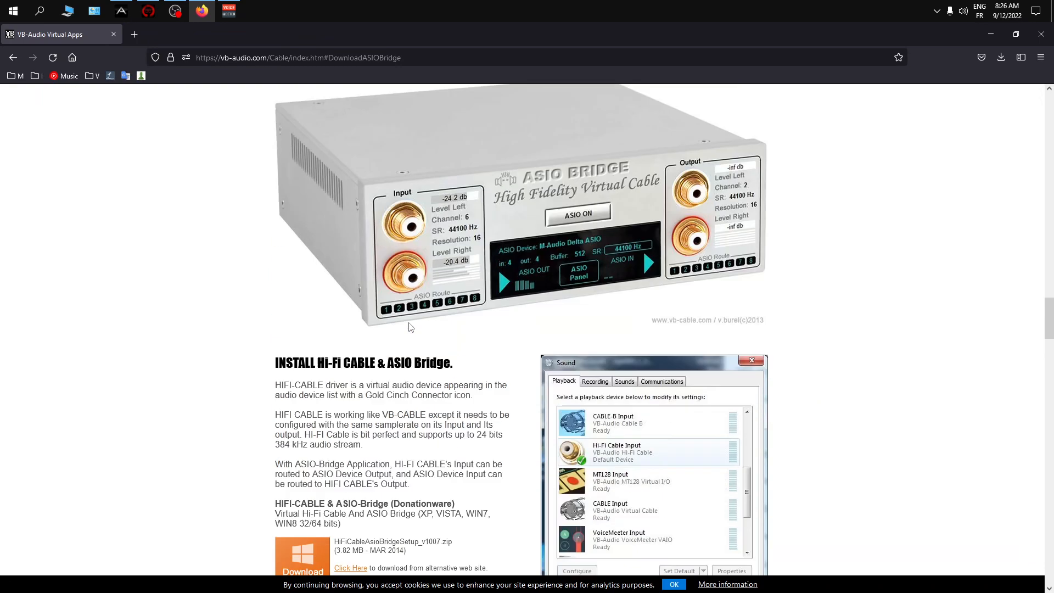
- Return to the start of the Virtual Audio Cable page and open the Voicemeeter Potato page
scroll(472, 290, up, 10)
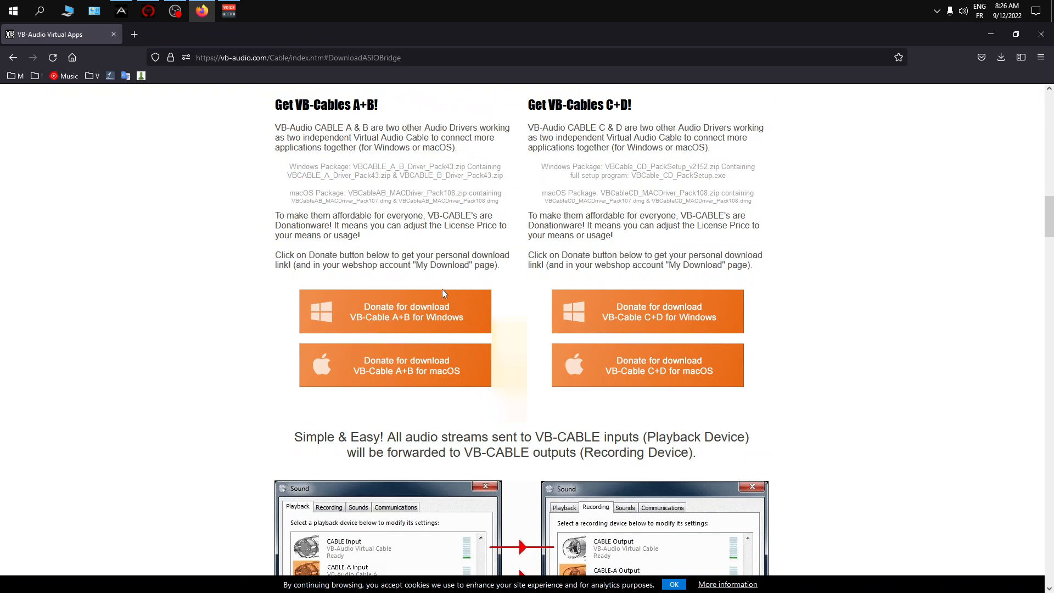
scroll(442, 296, up, 4)
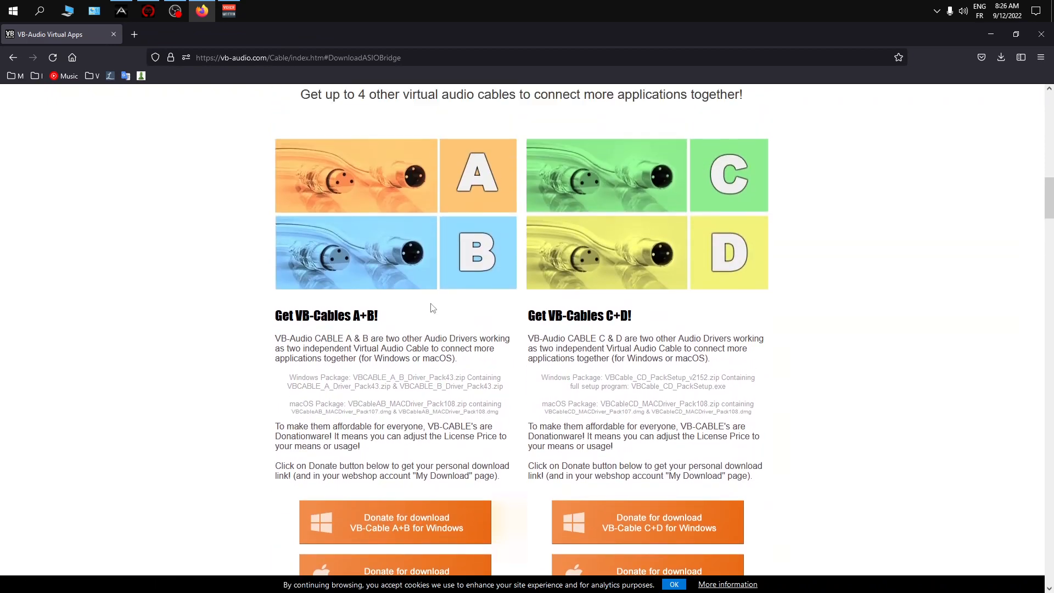
scroll(432, 307, up, 10)
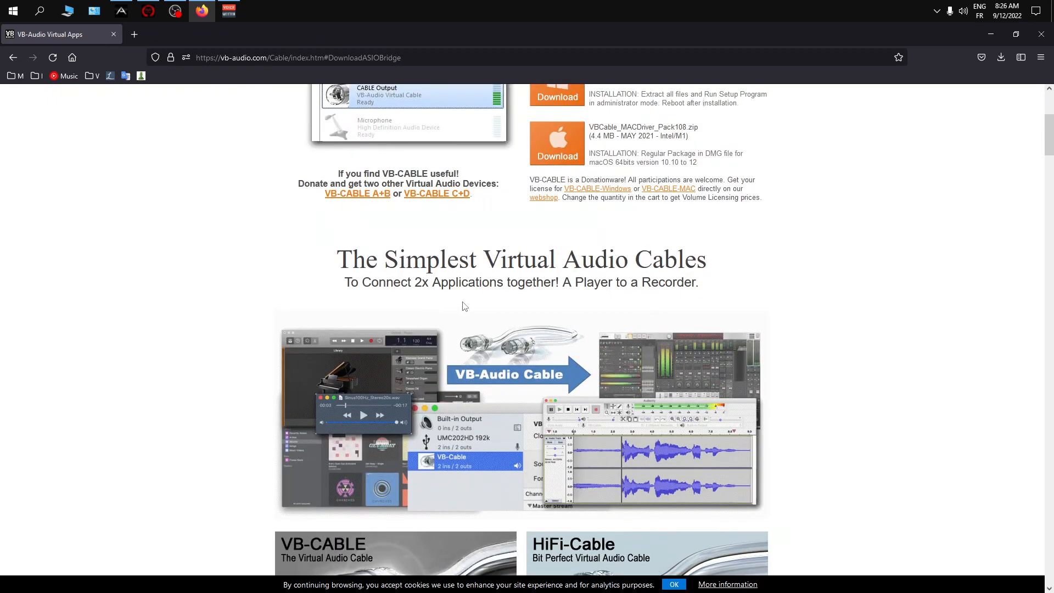
scroll(465, 306, up, 4)
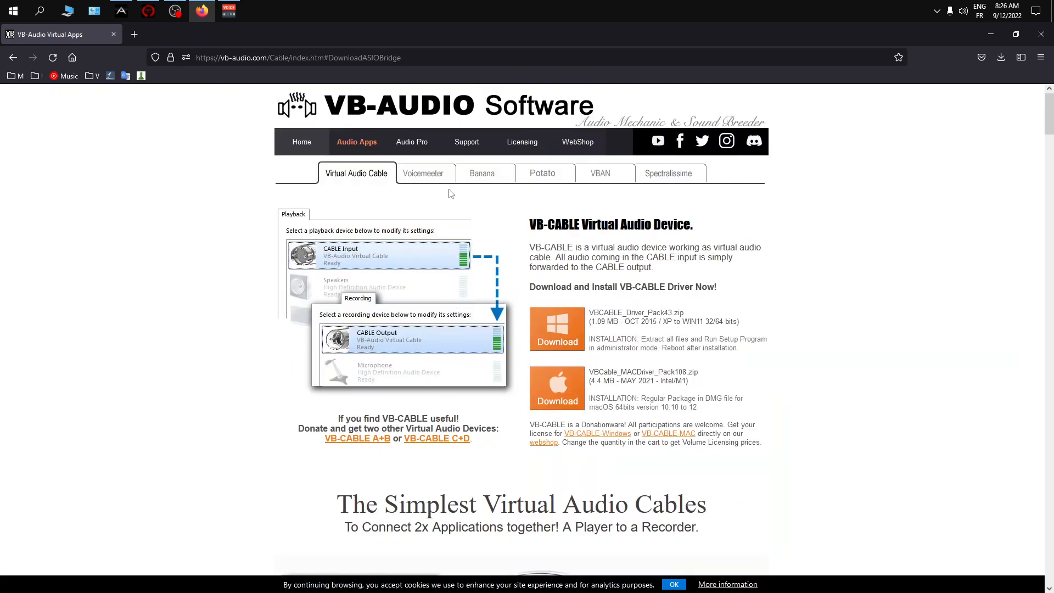
click(545, 177)
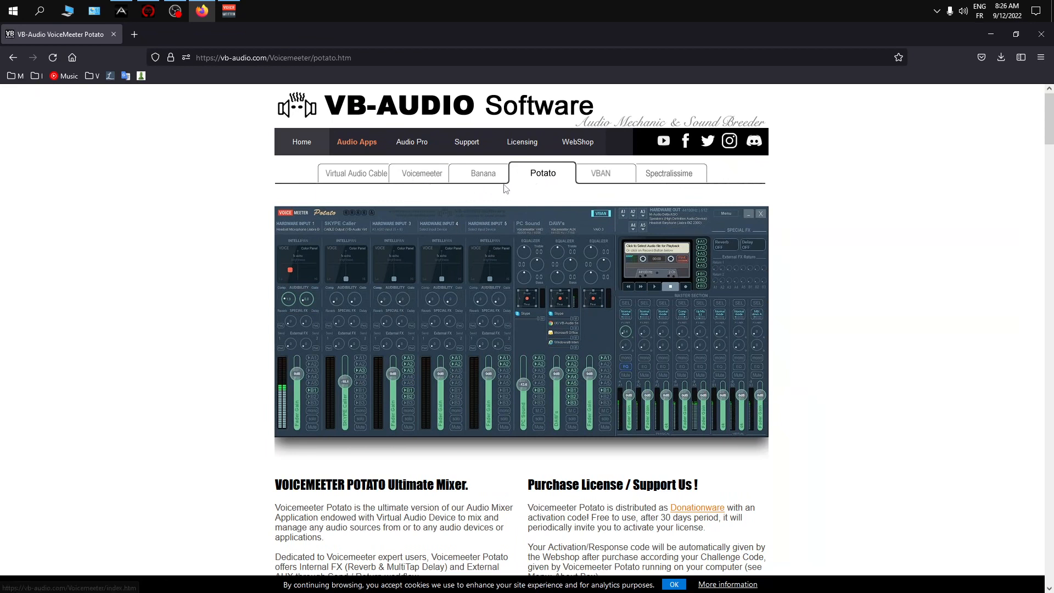
- Examine the Voicemeeter Potato mixer picture, description, ZIP and EXE packages, and licence information
scroll(336, 282, down, 5)
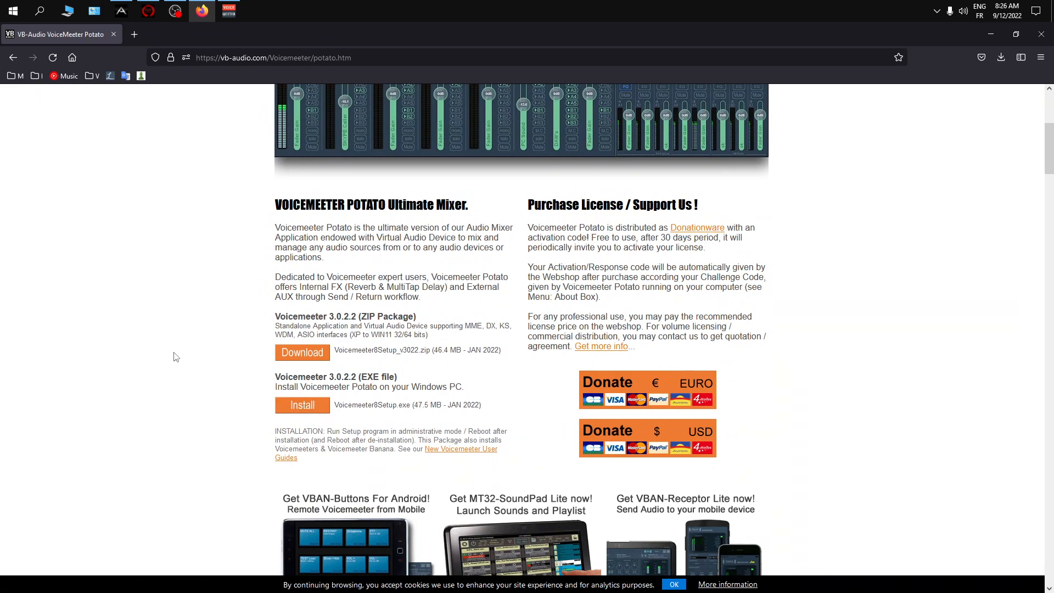
scroll(185, 336, up, 4)
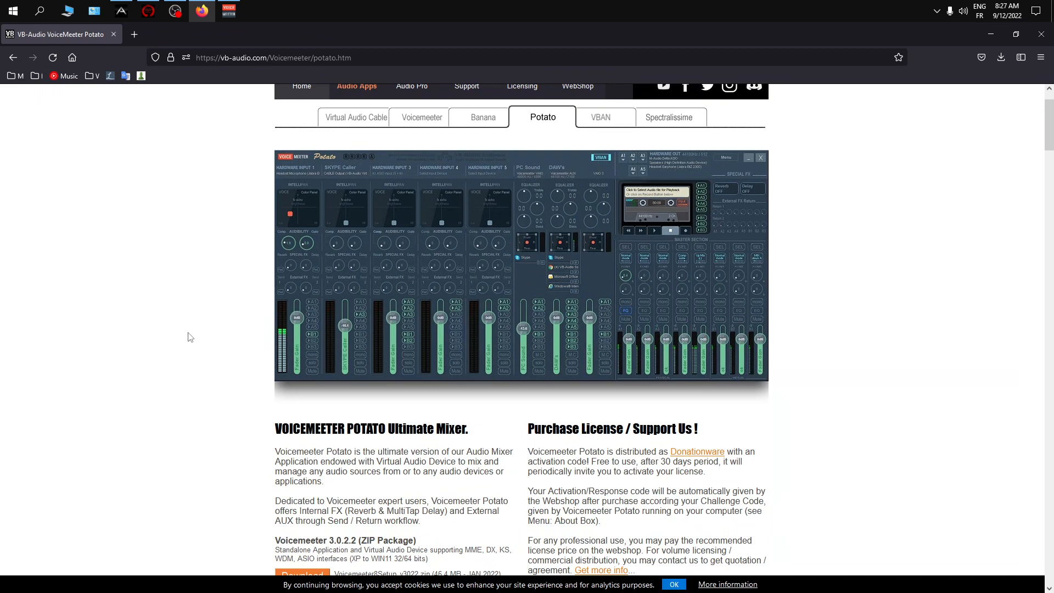
scroll(208, 325, up, 1)
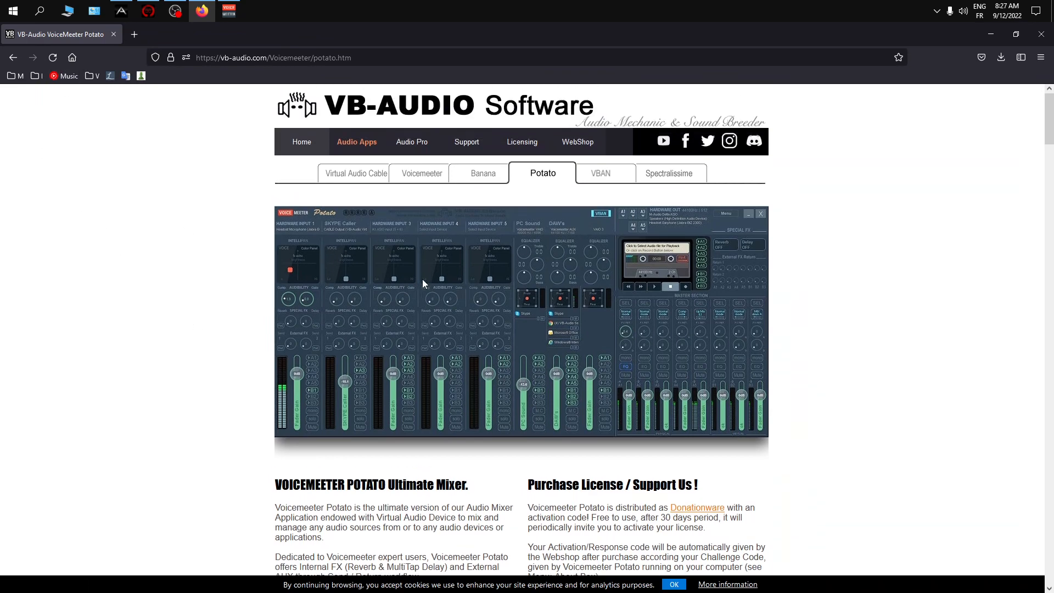
scroll(275, 348, down, 3)
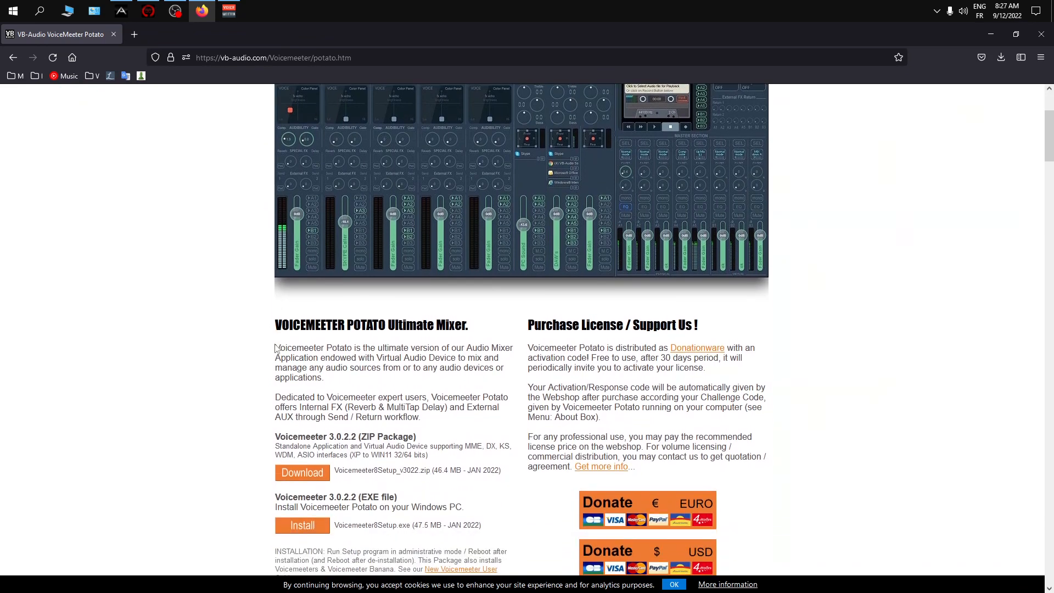
scroll(276, 348, up, 1)
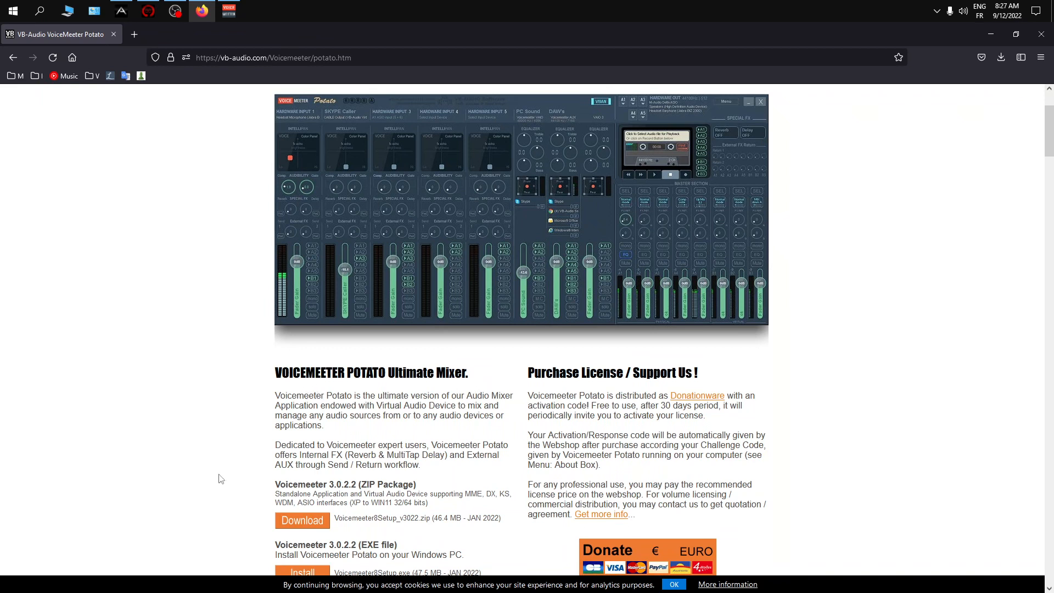
scroll(218, 461, up, 2)
scroll(217, 454, down, 3)
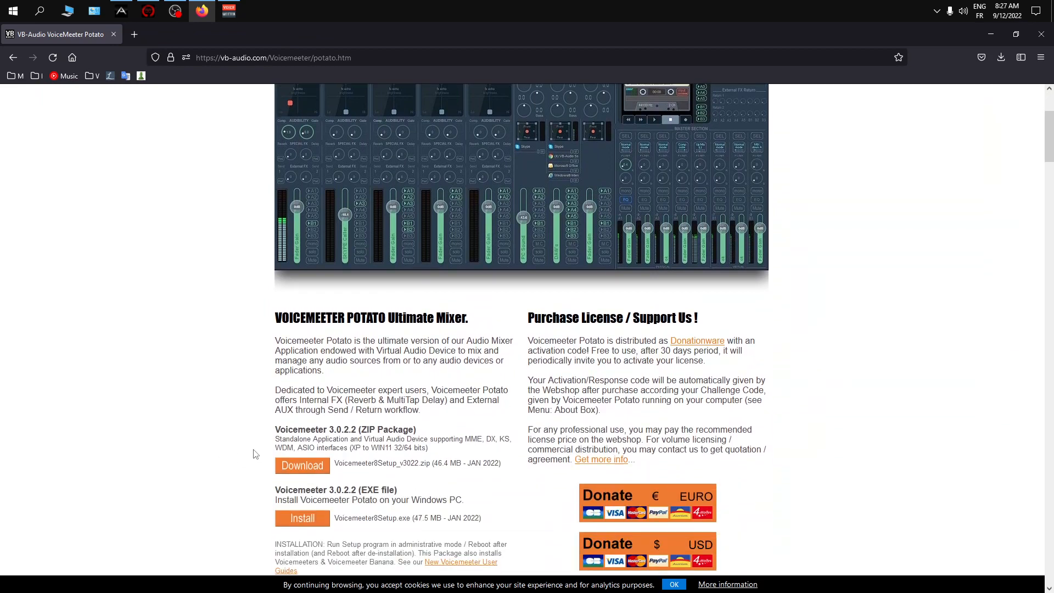
scroll(447, 486, up, 2)
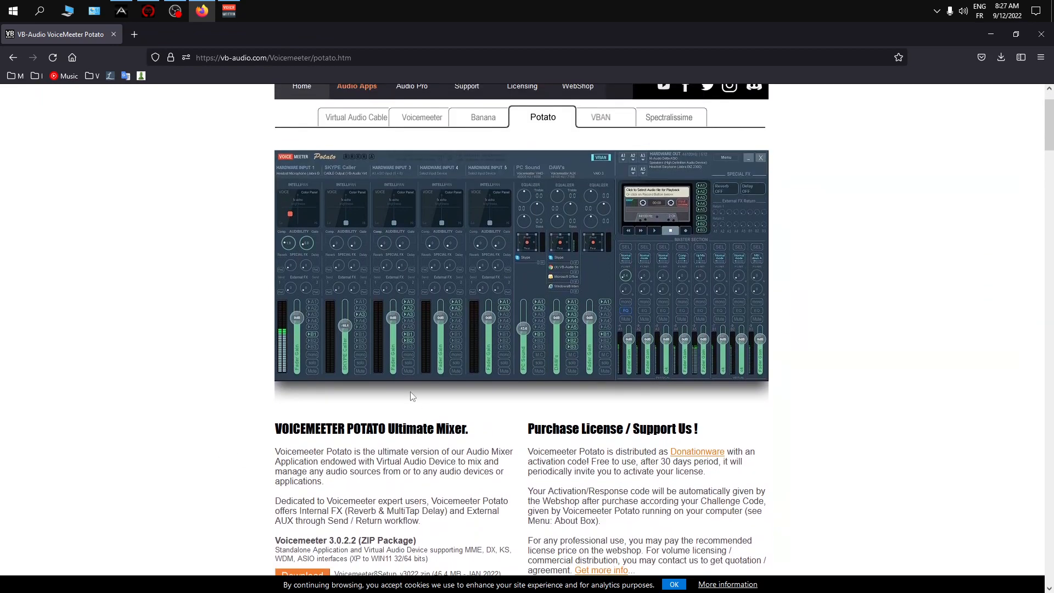
scroll(428, 439, down, 1)
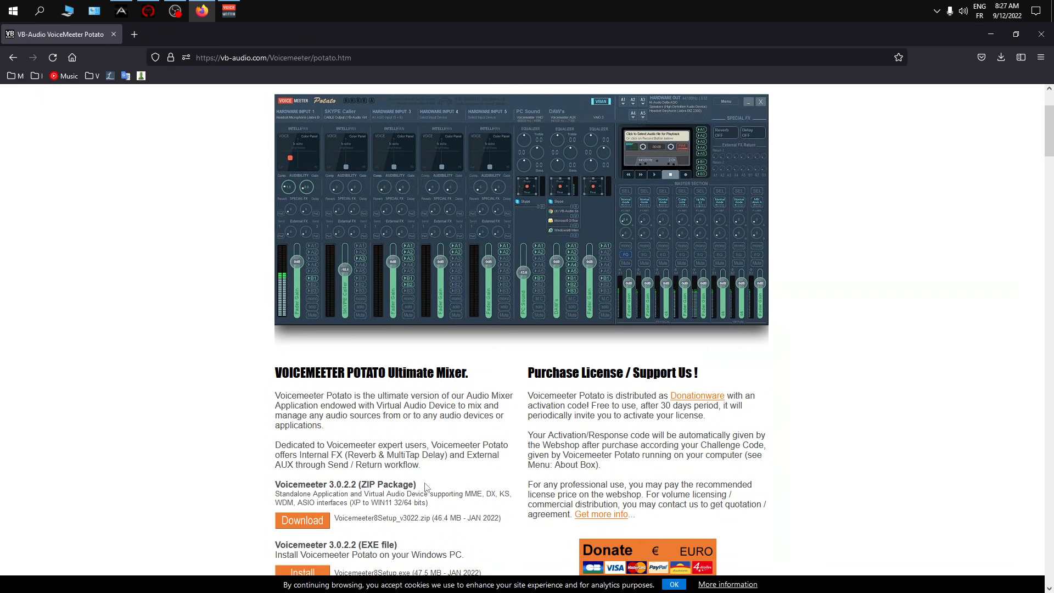
scroll(428, 486, up, 1)
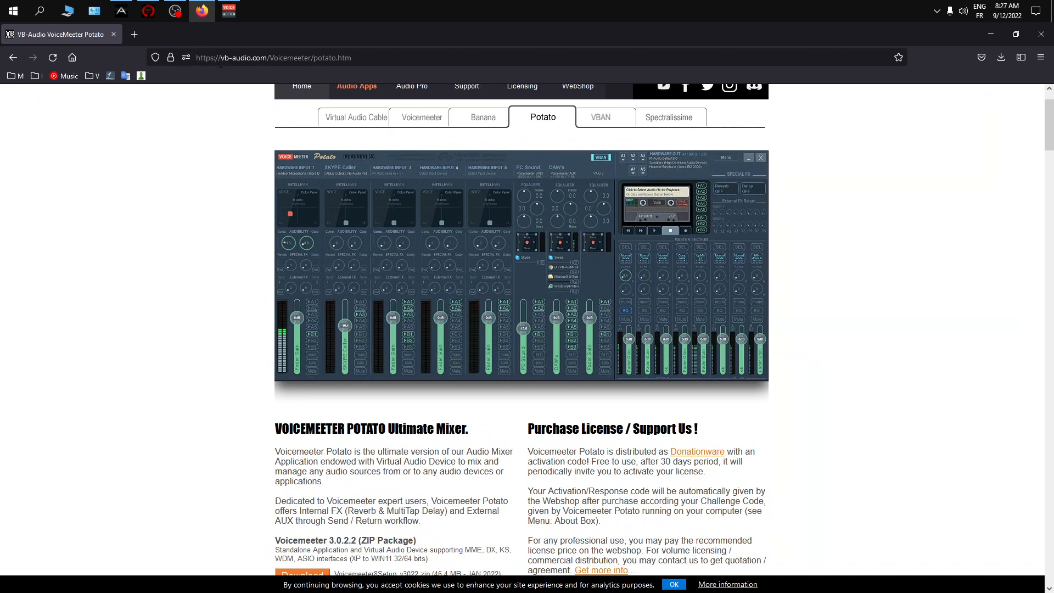
- Show the Voicemeeter Banana mixer and expand the list of recently added programs to view the installed VB-Audio applications
click(228, 12)
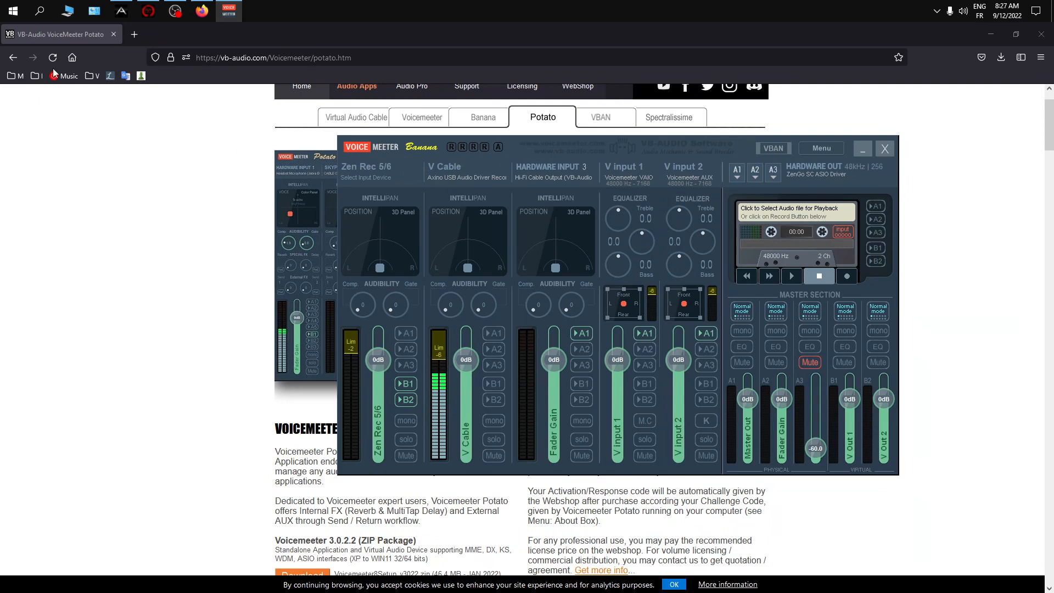
click(13, 12)
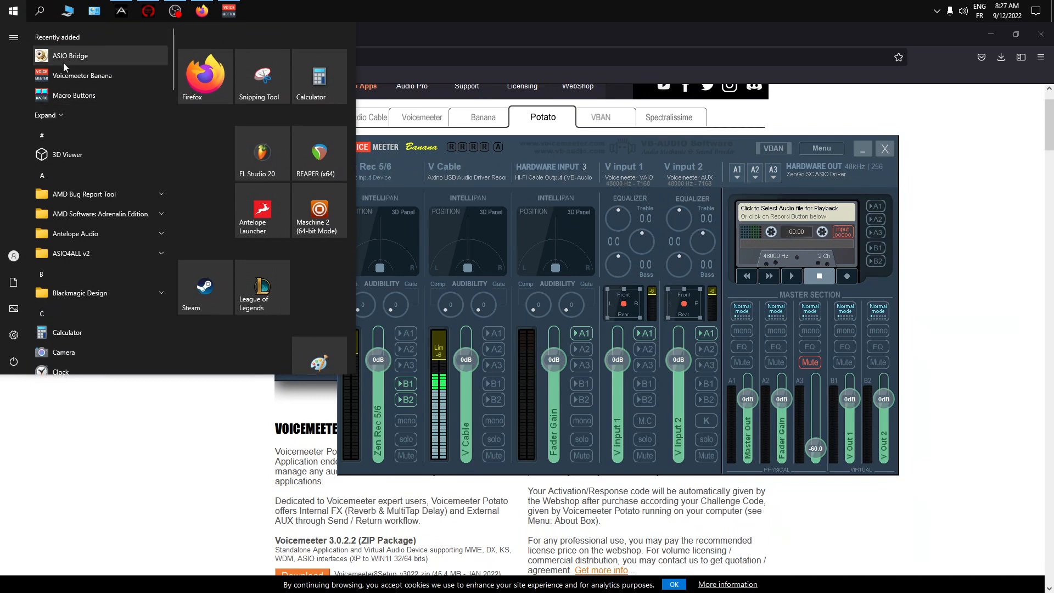
click(57, 116)
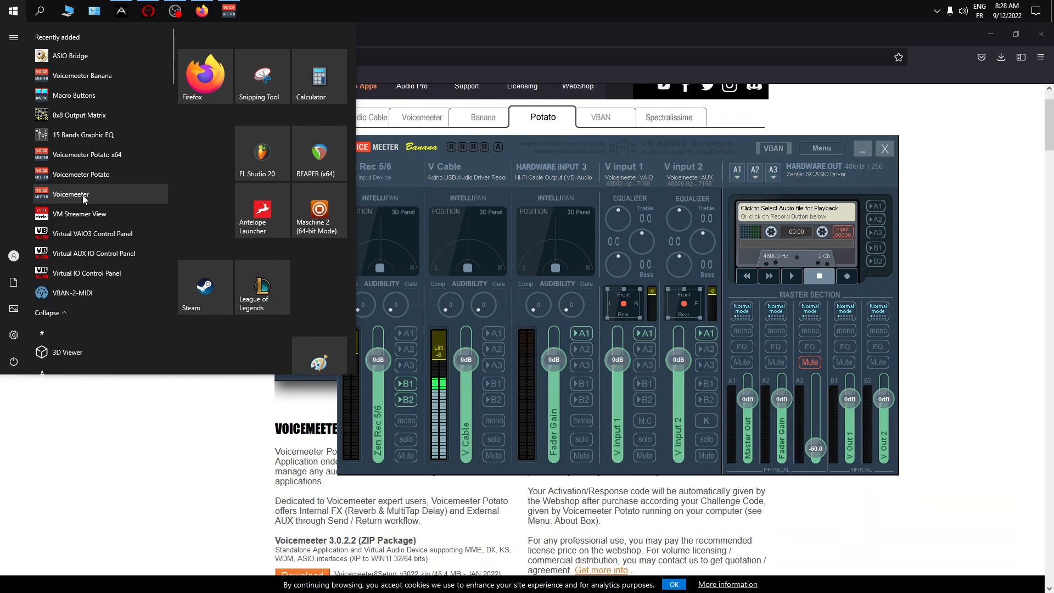
click(78, 427)
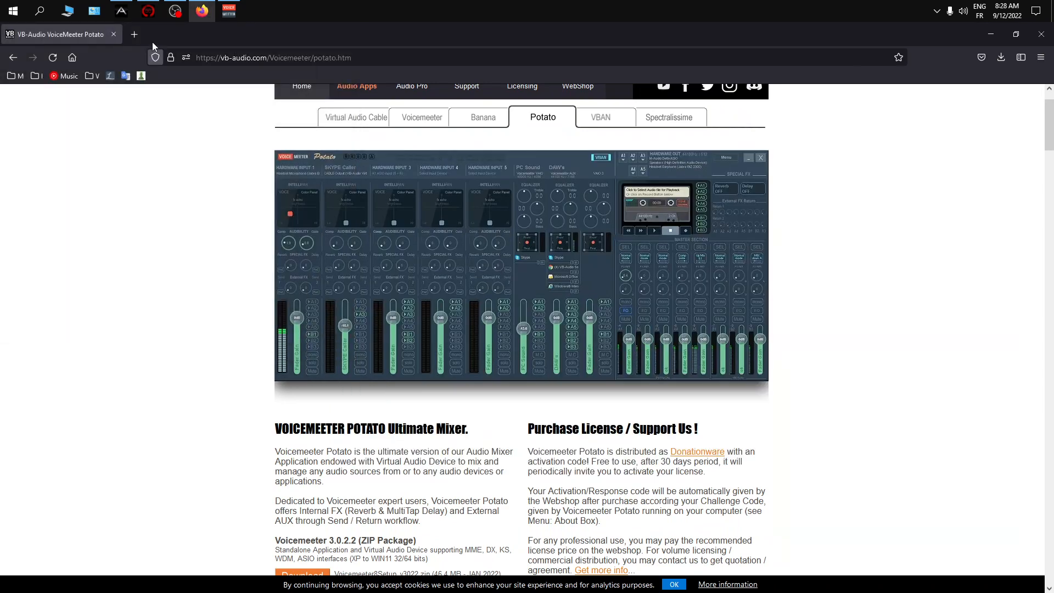
- In Voicemeeter Banana, cycle the Intellipan views of the Zen Rec 5/6 strip and try the karaoke option on V Input 2
click(229, 11)
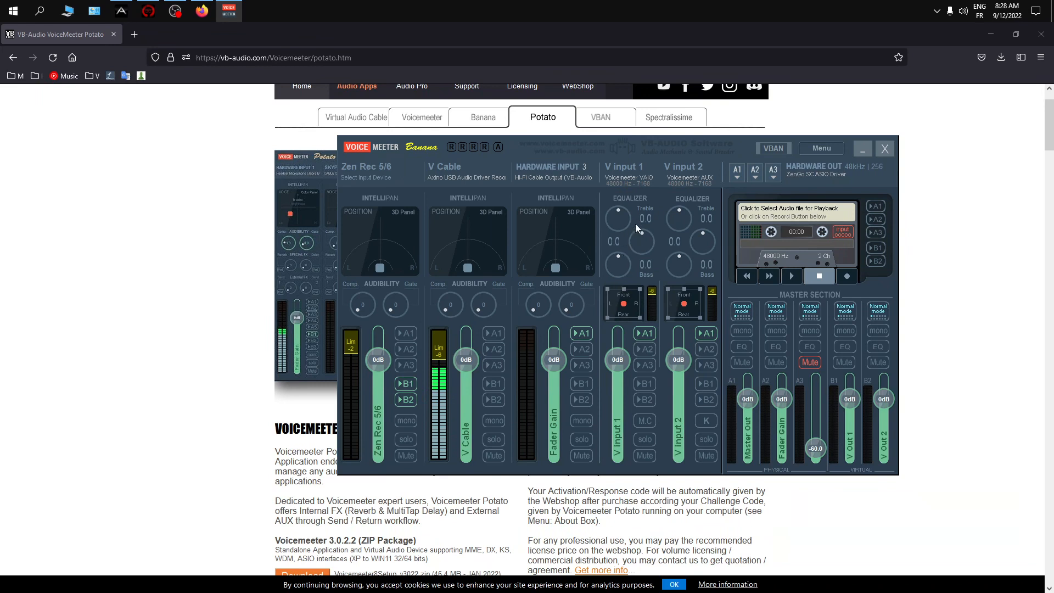
right_click(357, 244)
right_click(357, 244)
right_click(356, 244)
right_click(357, 244)
right_click(357, 244)
right_click(357, 248)
click(706, 421)
click(705, 422)
- Minimize the browser and the Voicemeeter Banana mixer to clear the desktop
click(991, 37)
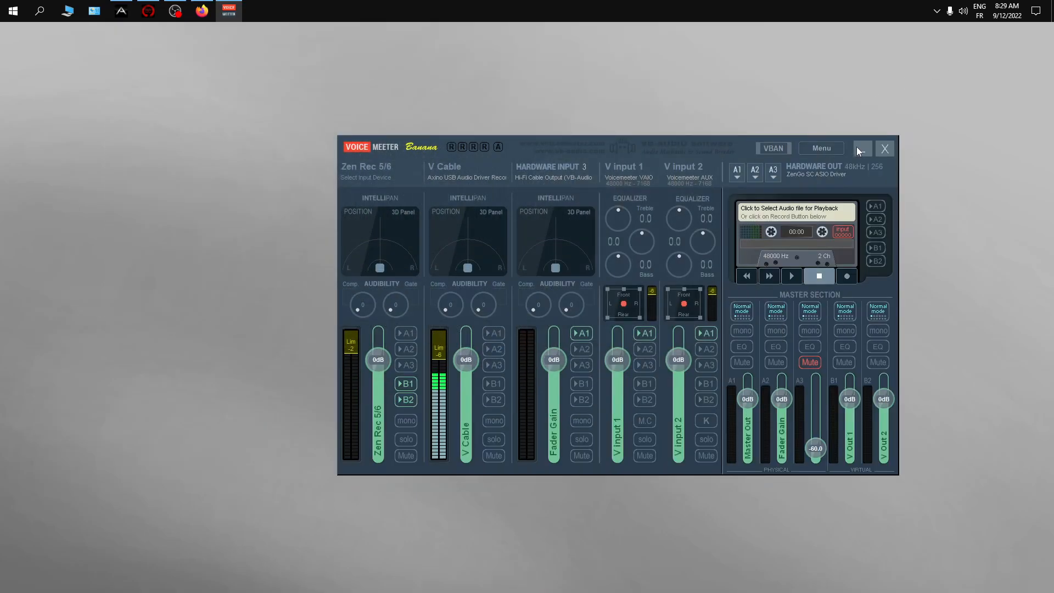
click(861, 148)
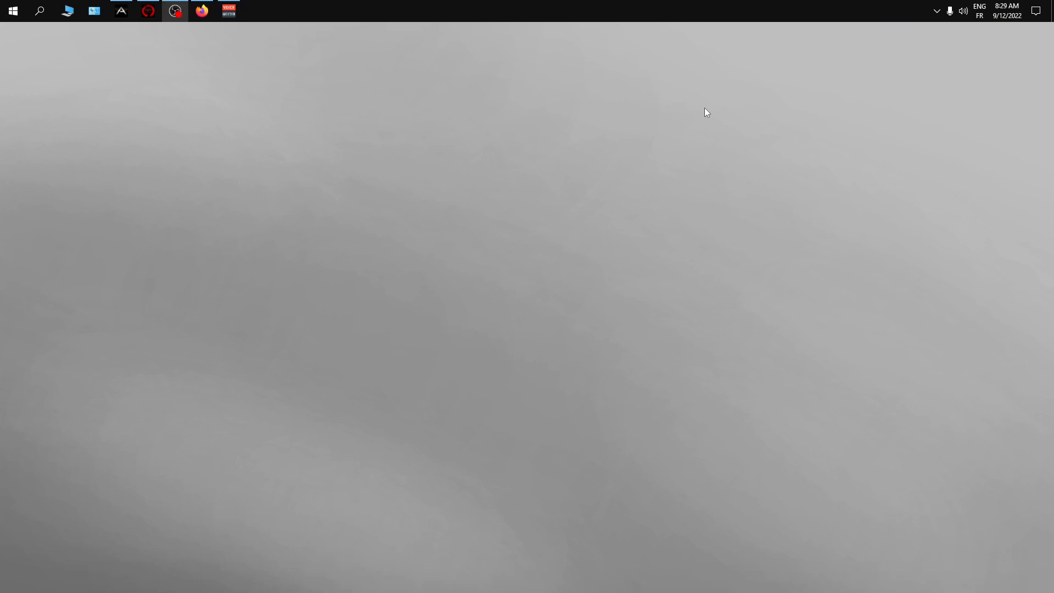
click(228, 11)
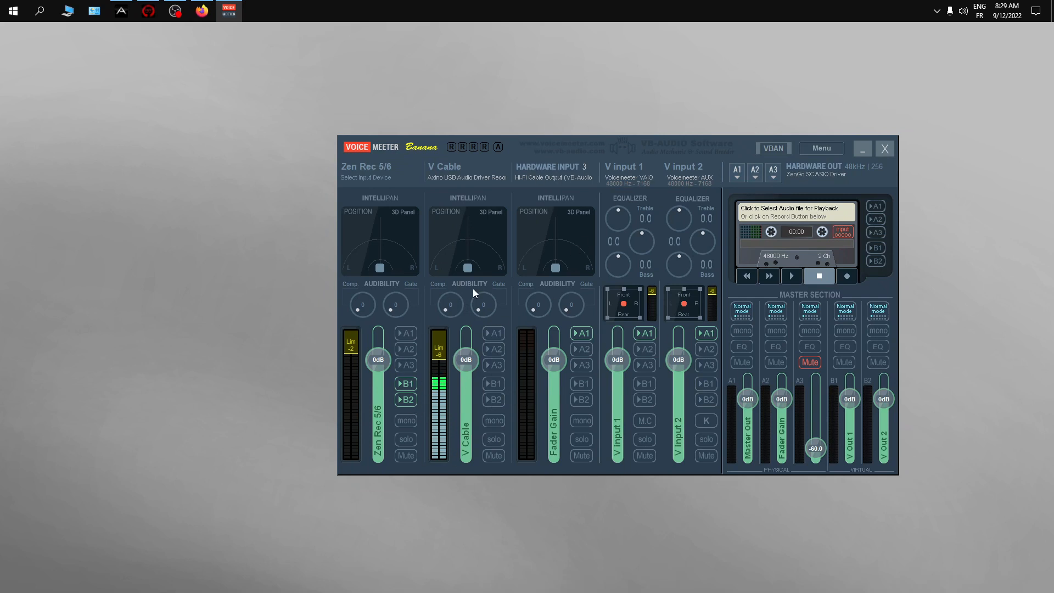
click(863, 149)
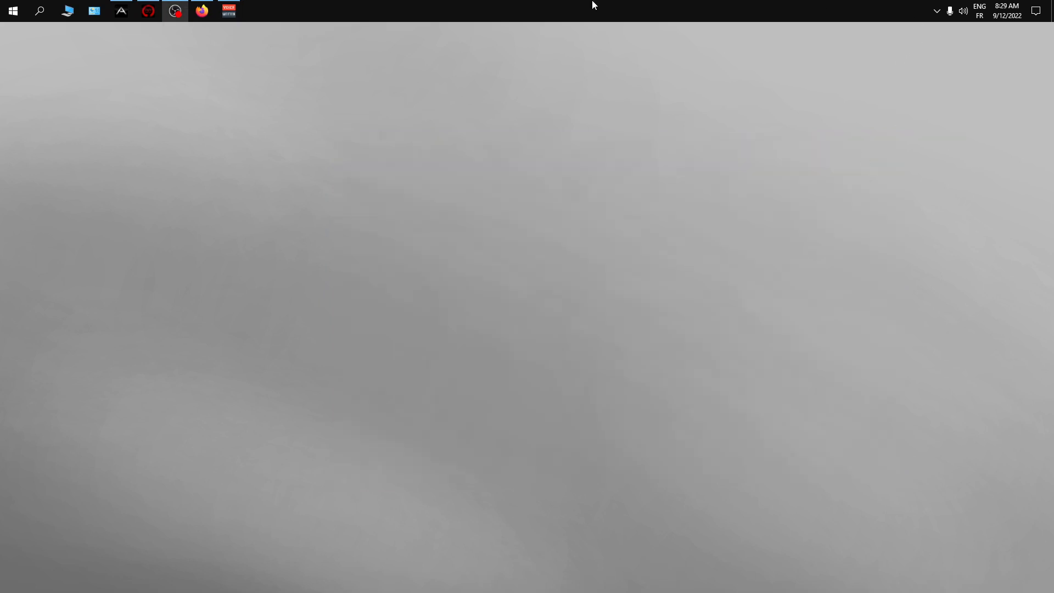
- Open the Windows Sound dialog, move it towards the middle of the desktop, and show its communications activity options
right_click(961, 13)
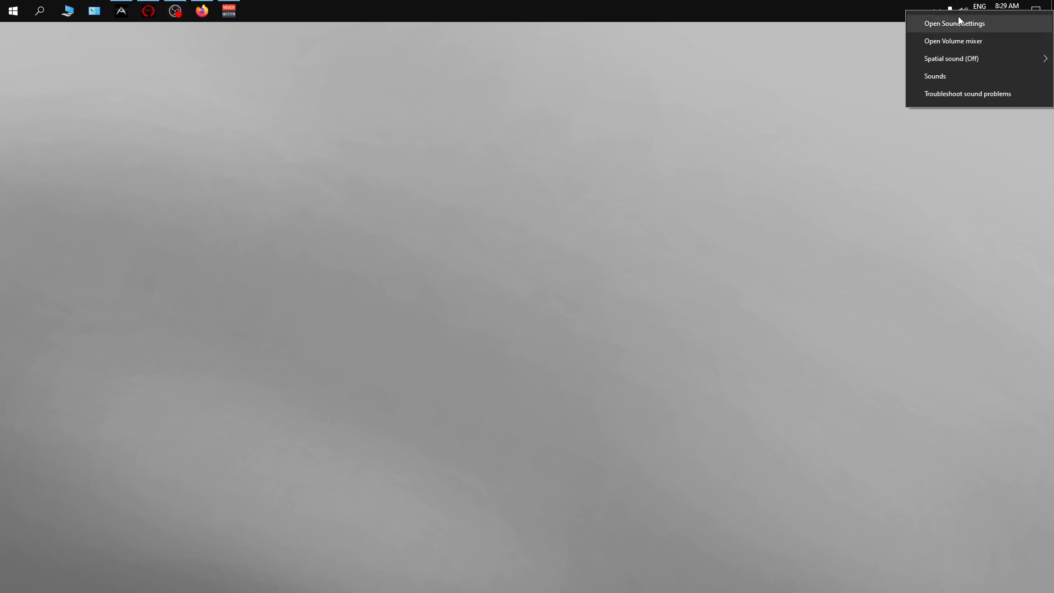
click(977, 79)
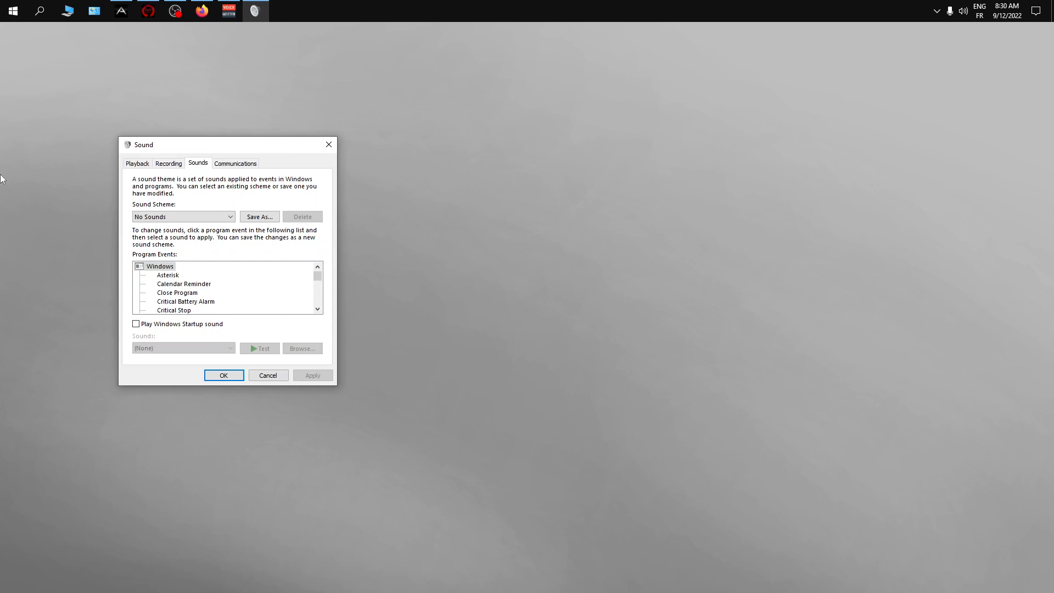
drag(196, 148, 509, 136)
click(561, 154)
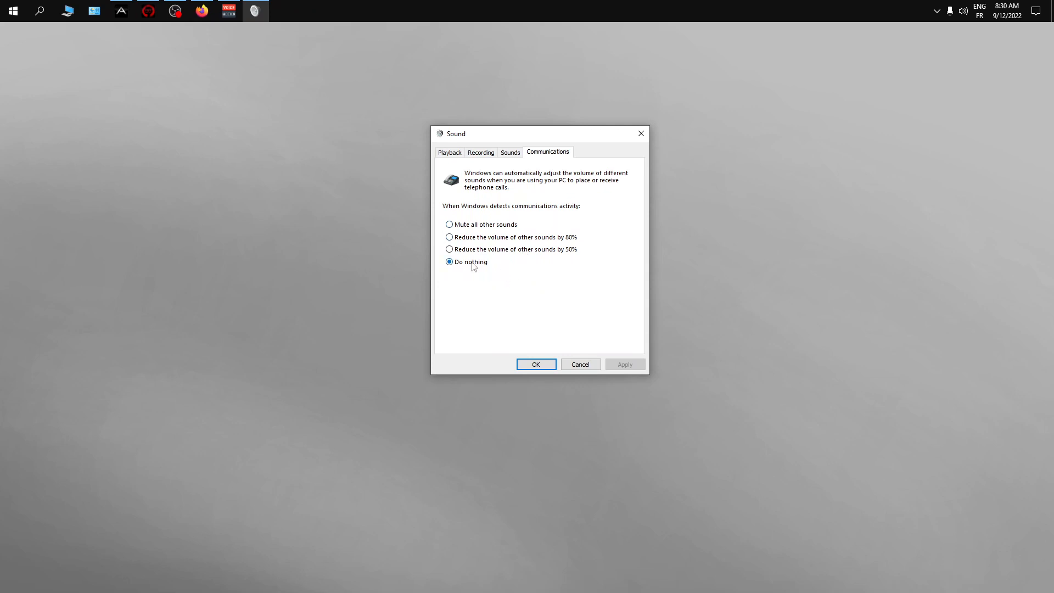
- Check the Windows sound scheme and look through the recording devices, including the VB-Audio, VoiceMeeter and ZenGo SC entries
click(512, 153)
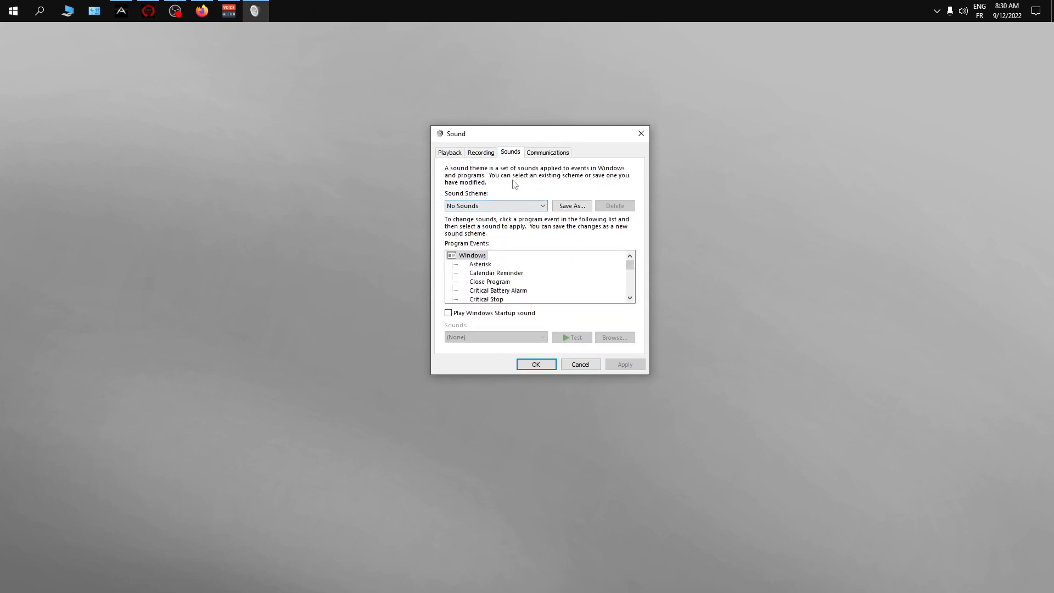
click(485, 155)
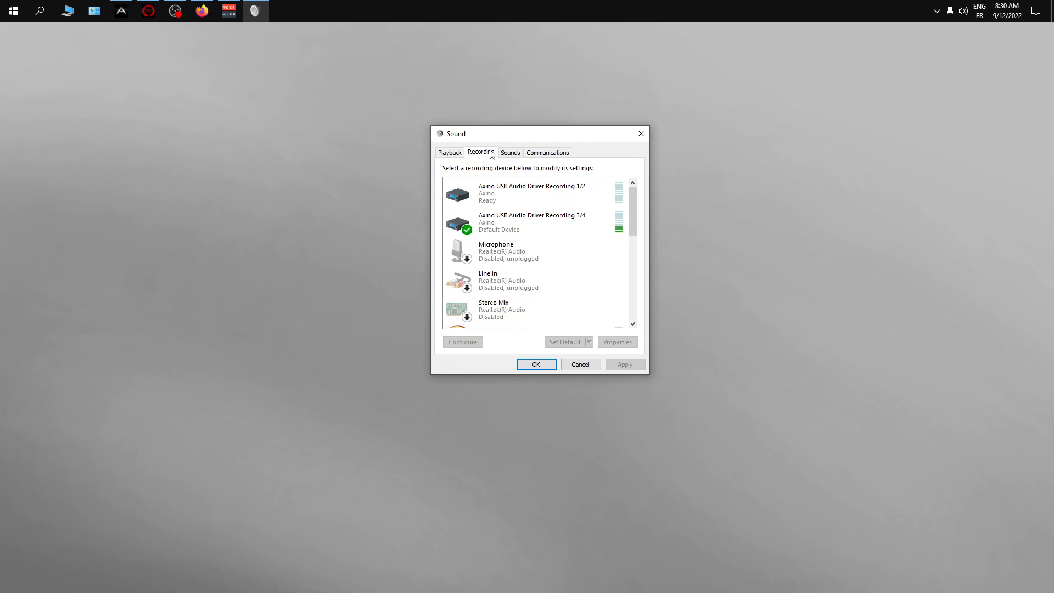
click(456, 154)
click(480, 156)
drag(634, 206, 645, 306)
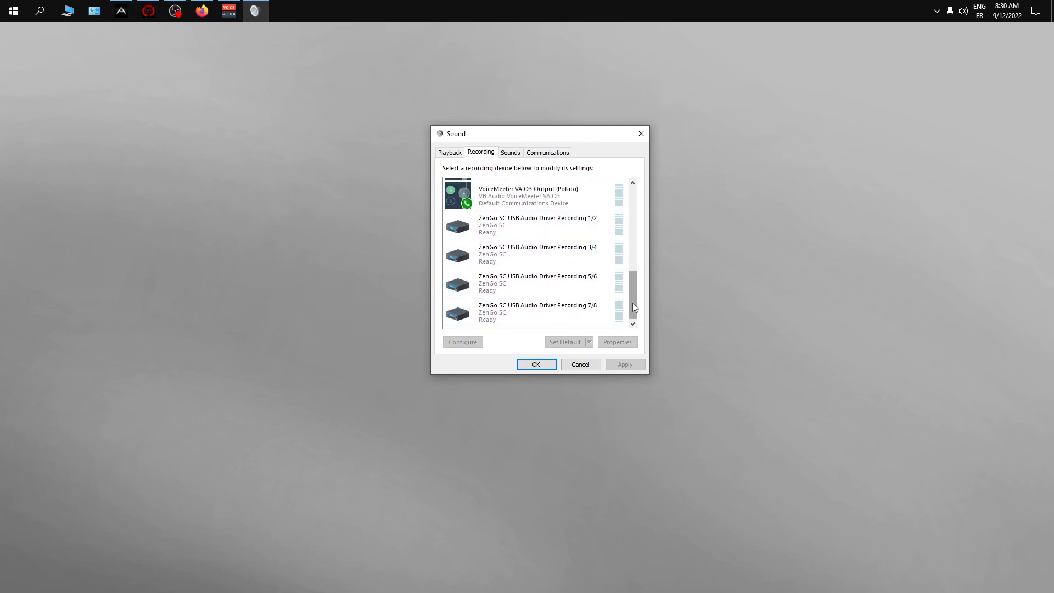
drag(632, 302, 622, 277)
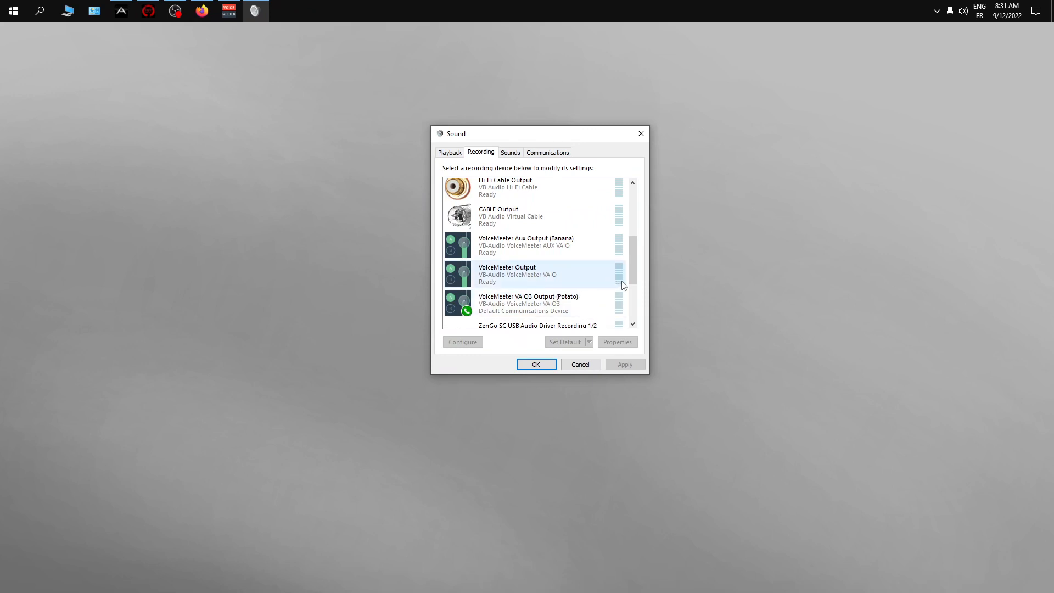
mouse_move(632, 276)
mouse_down()
mouse_move(633, 287)
mouse_move(634, 262)
mouse_move(632, 321)
mouse_move(627, 226)
mouse_move(619, 268)
mouse_up()
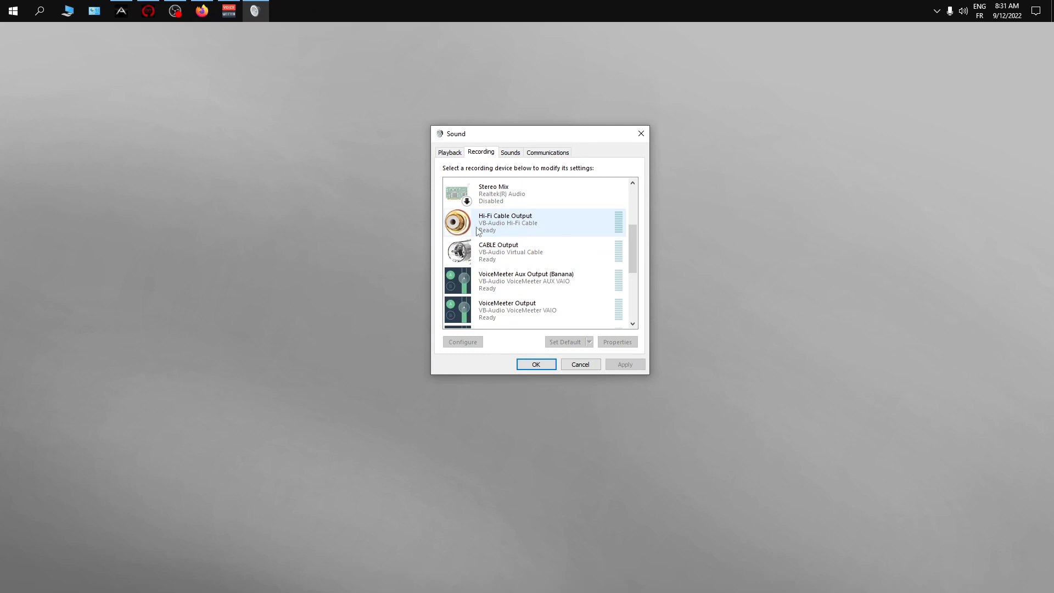
click(14, 11)
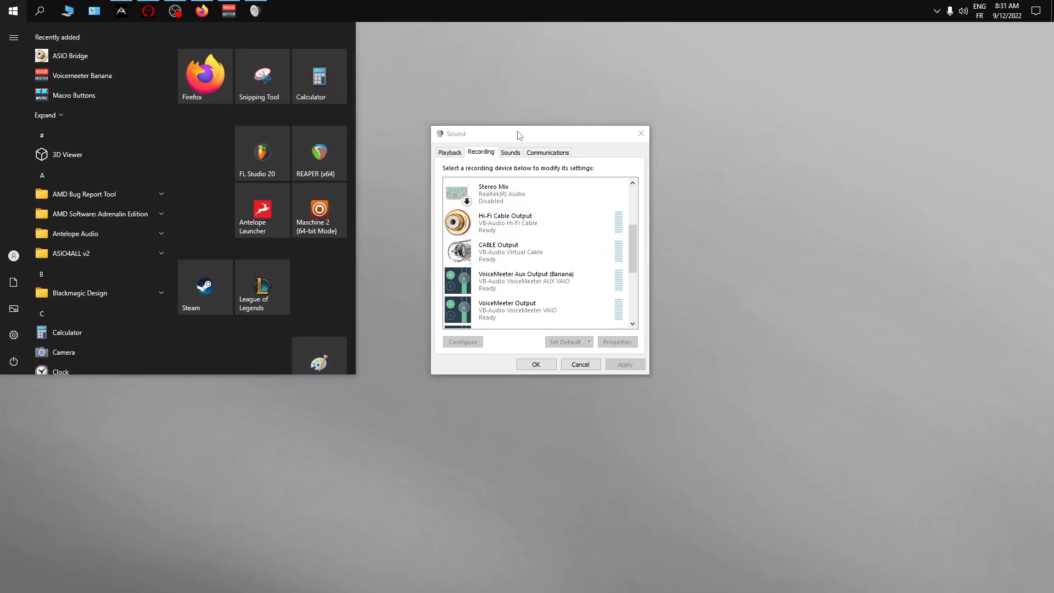
key(Escape)
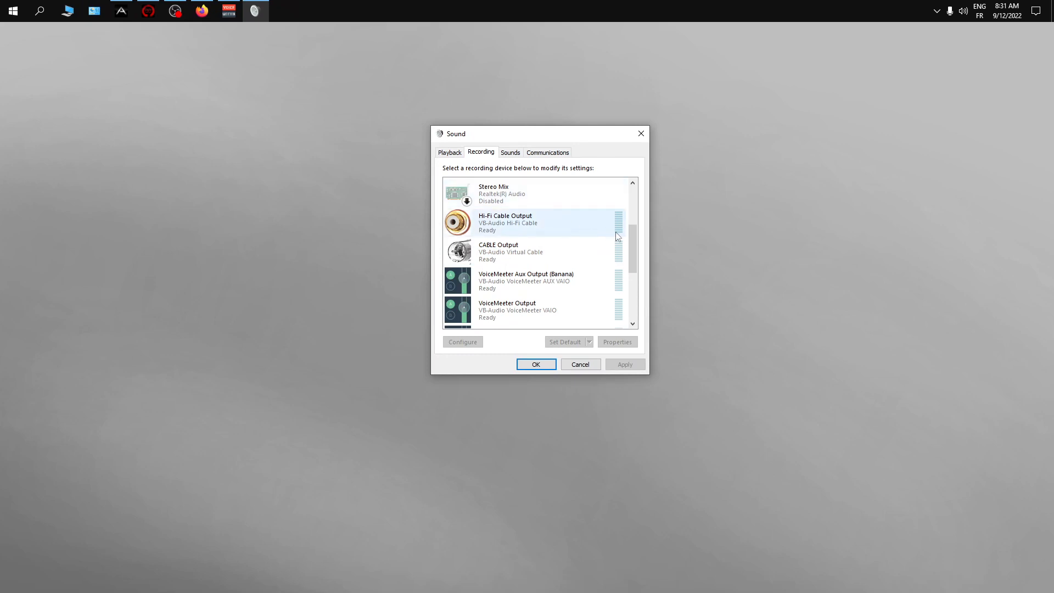
drag(632, 245, 632, 209)
- Look through the playback devices, checking the options of the 4 - DELL S2721HSX output and locating the VB-Audio inputs
click(459, 155)
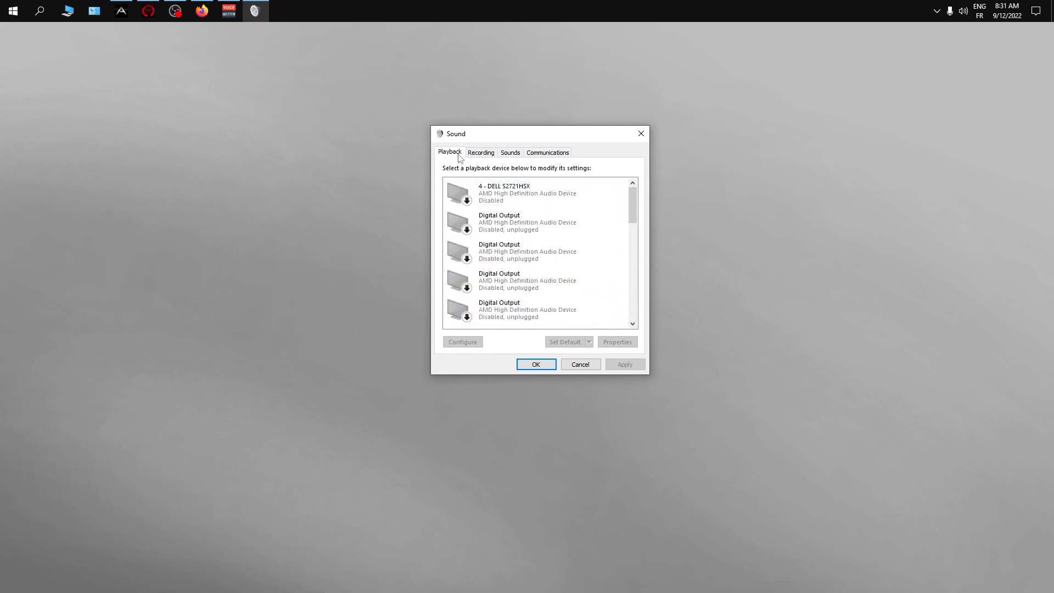
mouse_move(631, 209)
mouse_down()
mouse_move(641, 237)
mouse_move(631, 209)
mouse_up()
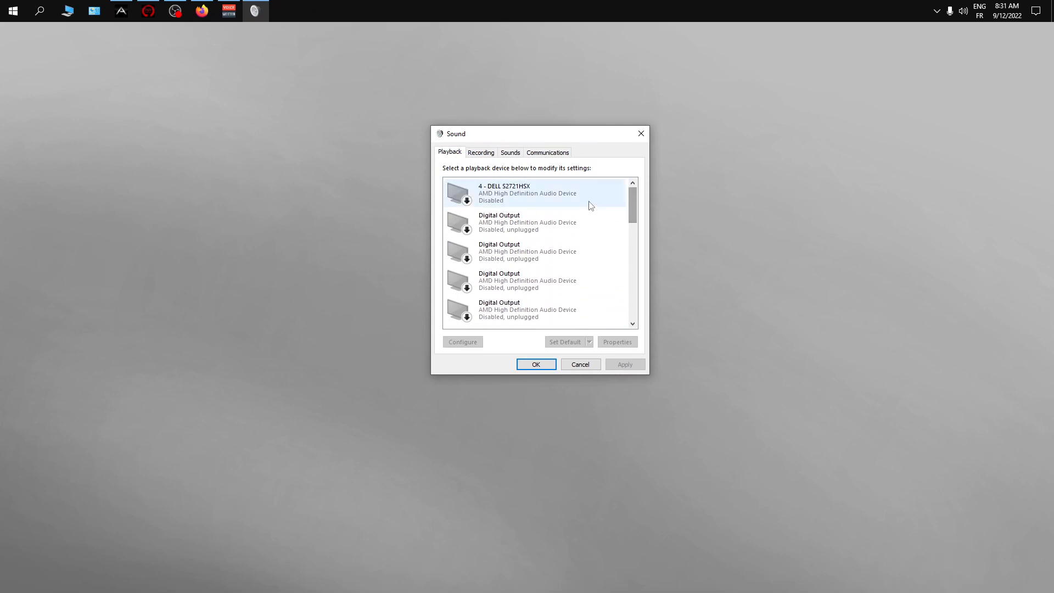
right_click(540, 200)
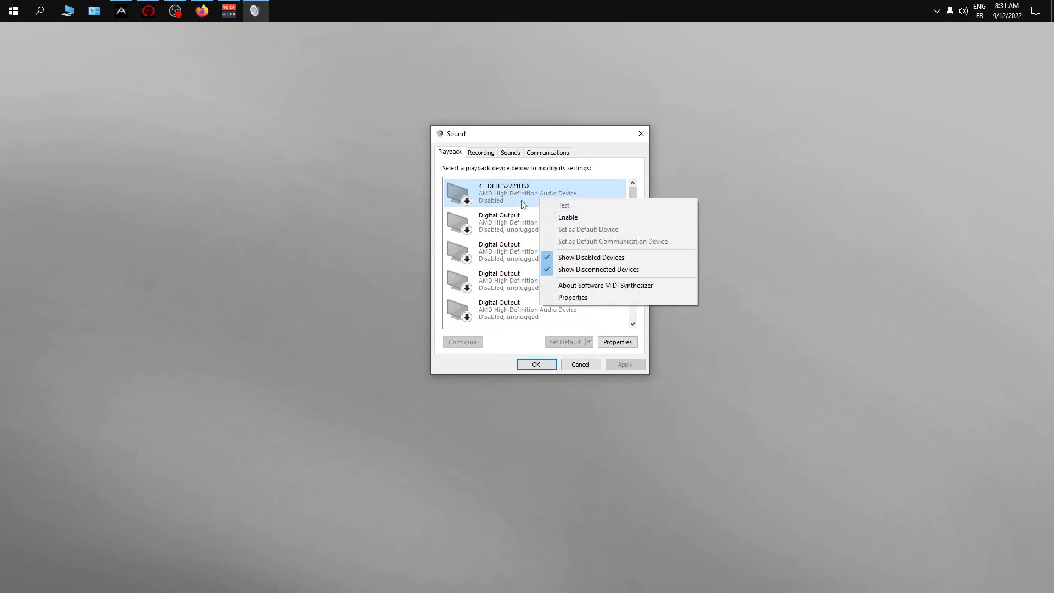
click(494, 221)
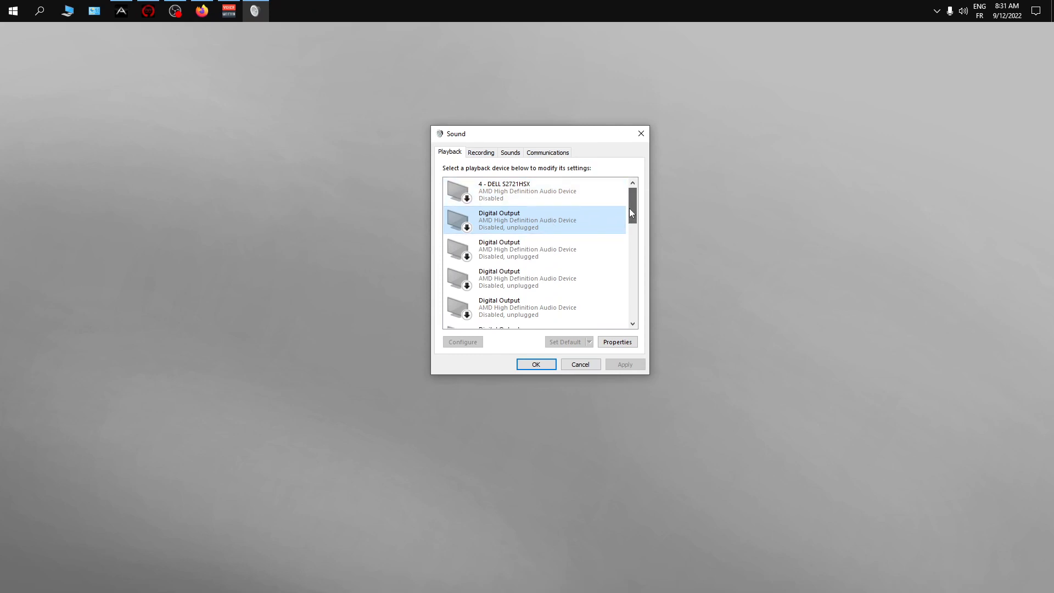
drag(629, 209, 670, 271)
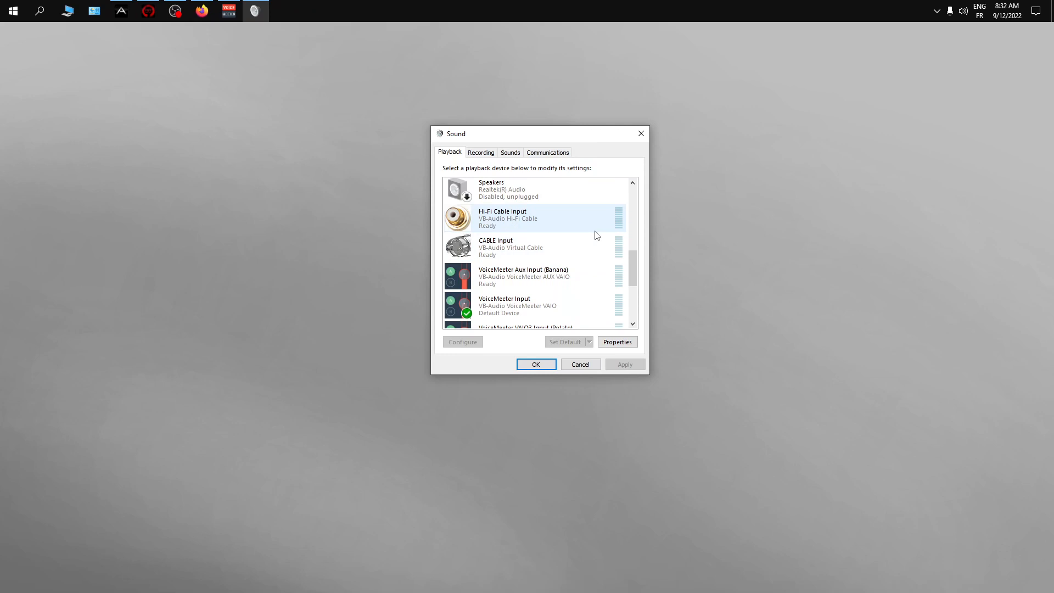
- Open the properties of the Hi-Fi Cable Input playback device and review its levels and its default format and exclusive mode settings
right_click(539, 219)
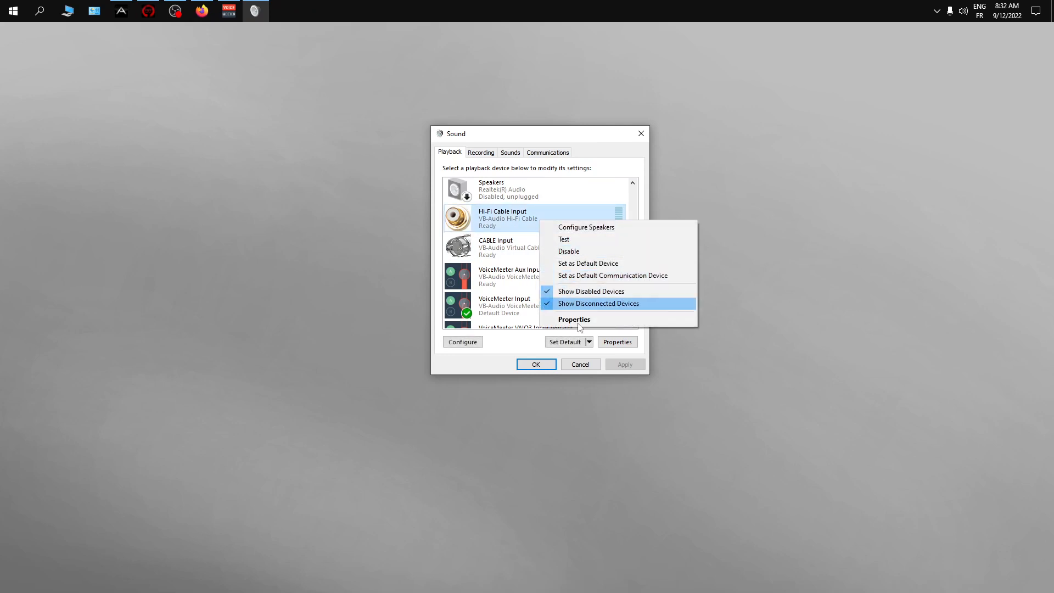
click(523, 216)
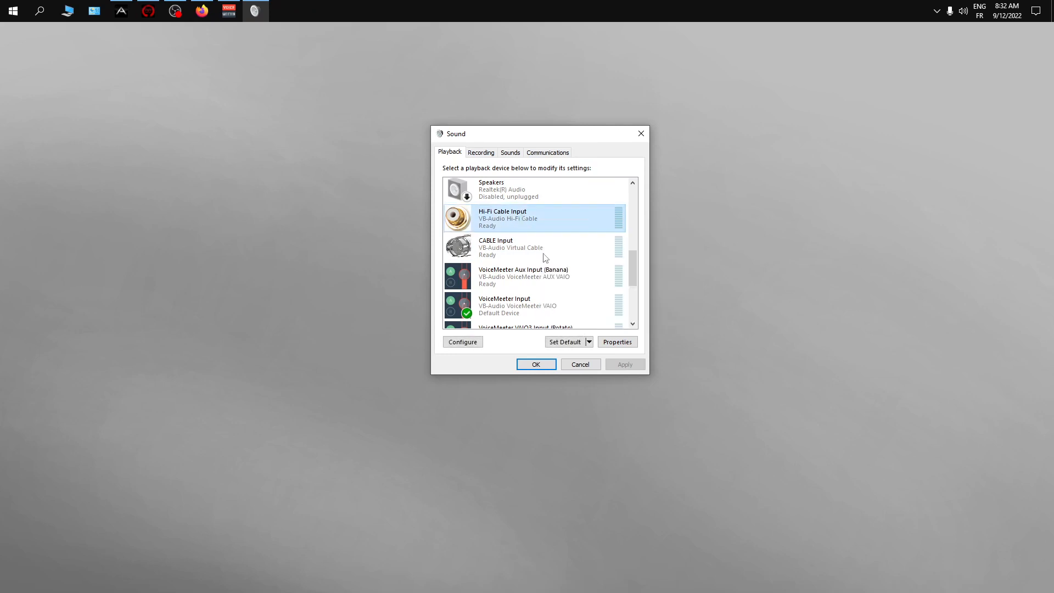
click(614, 341)
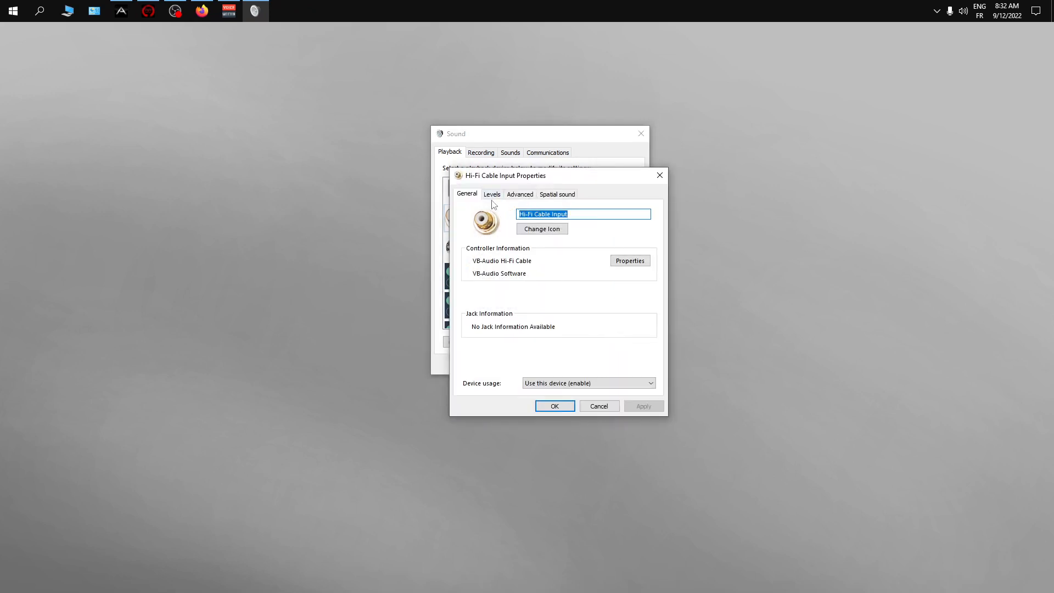
click(492, 200)
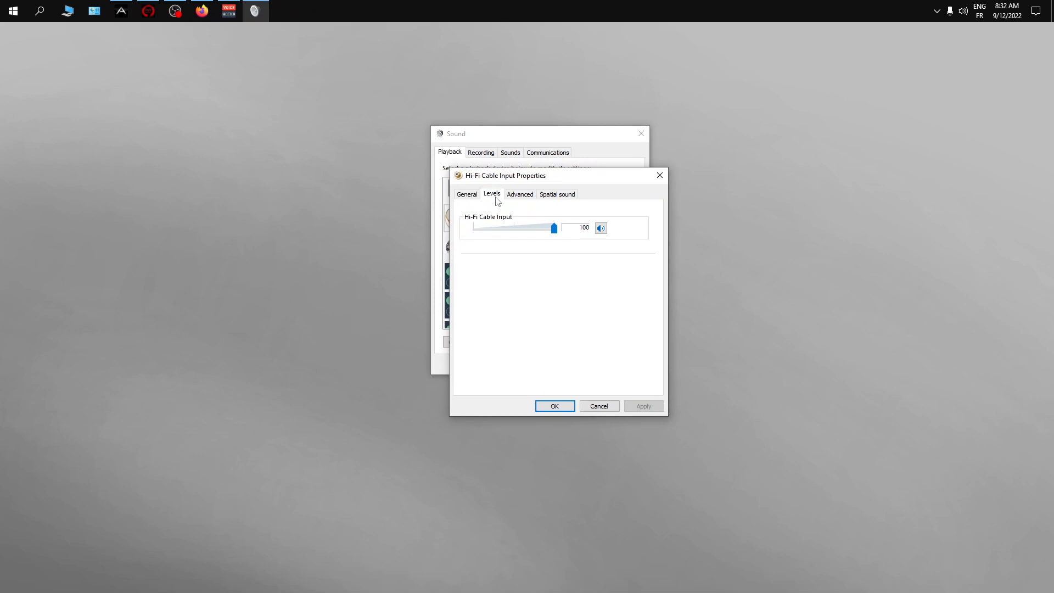
click(527, 197)
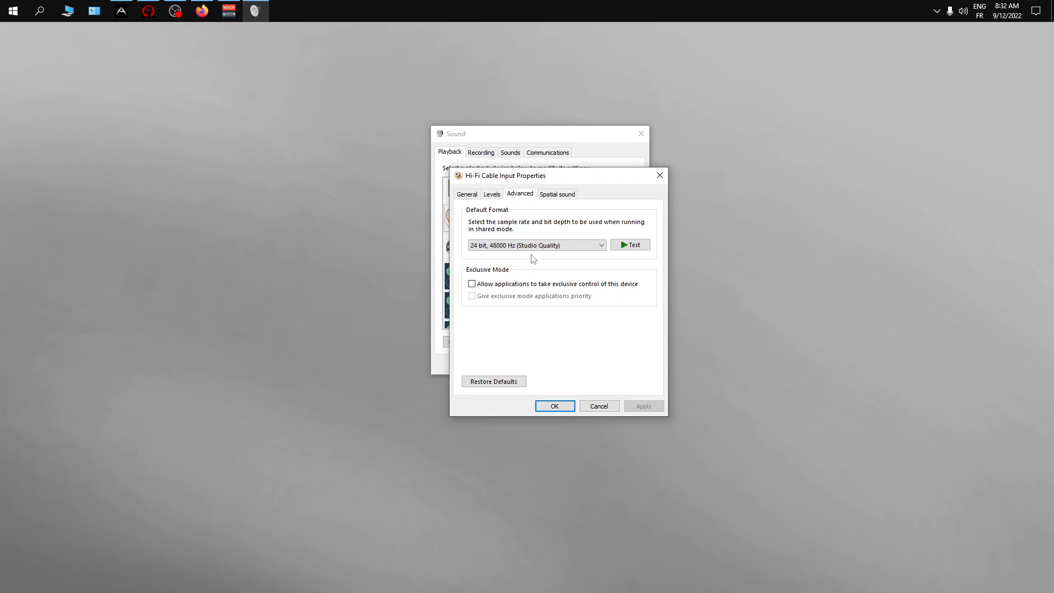
- Demonstrate toggling exclusive control and exclusive-mode priority for Hi-Fi Cable Input, leave exclusive control off, and close its properties
click(511, 285)
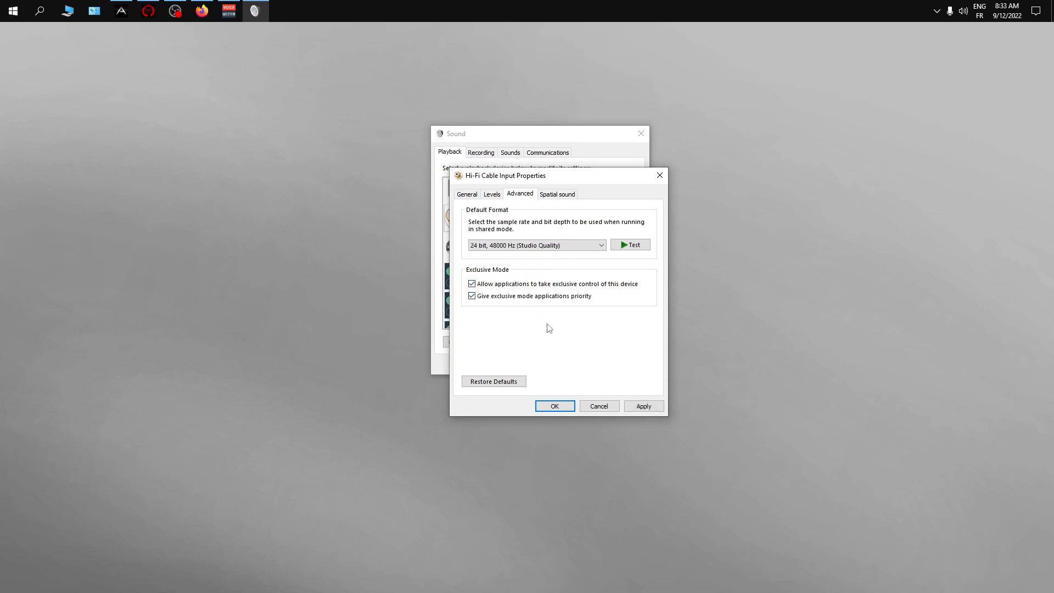
click(536, 285)
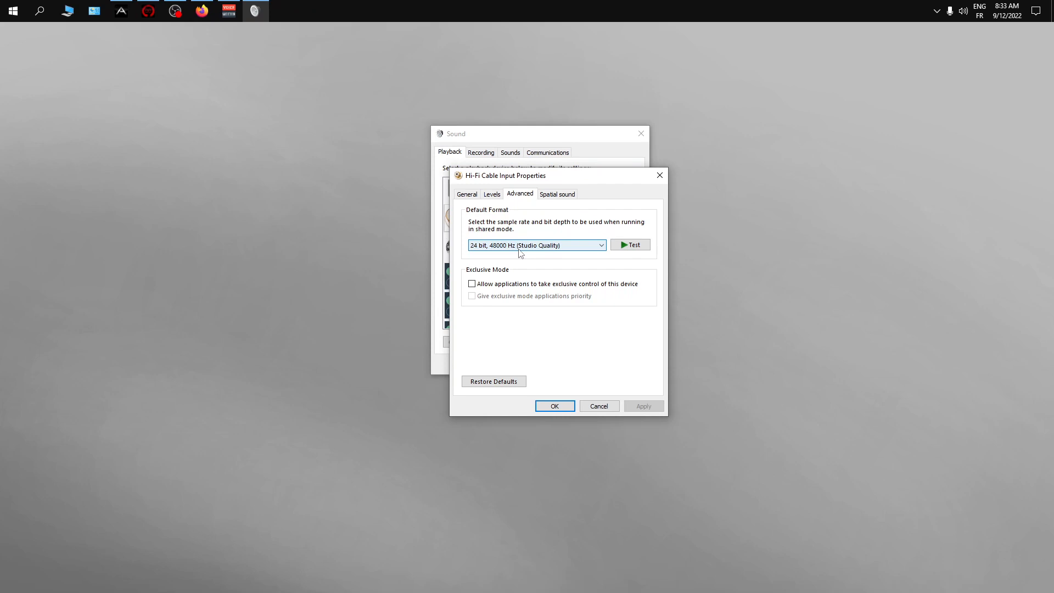
click(518, 285)
click(520, 296)
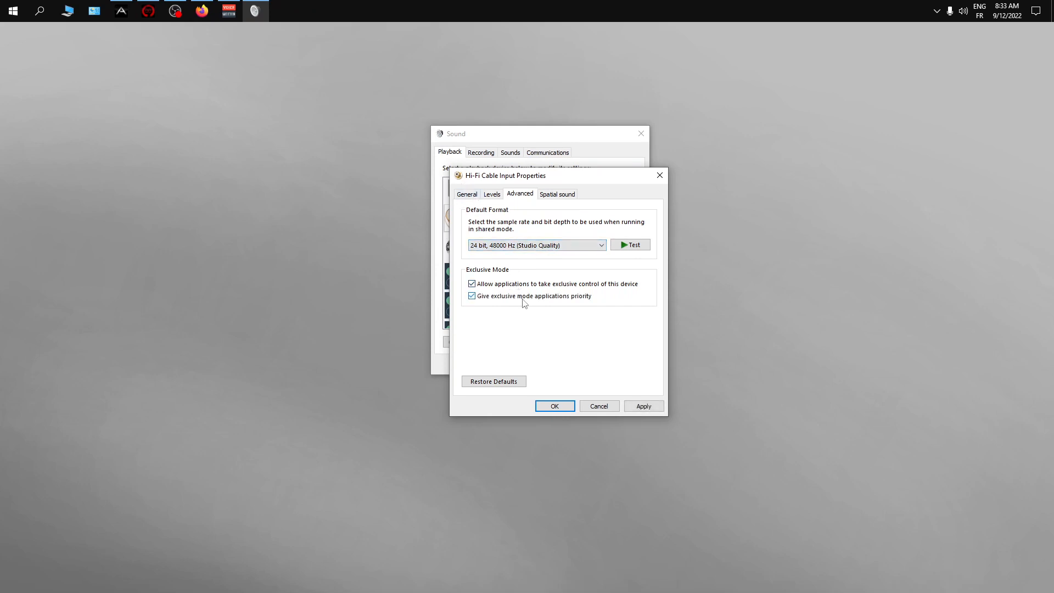
click(522, 285)
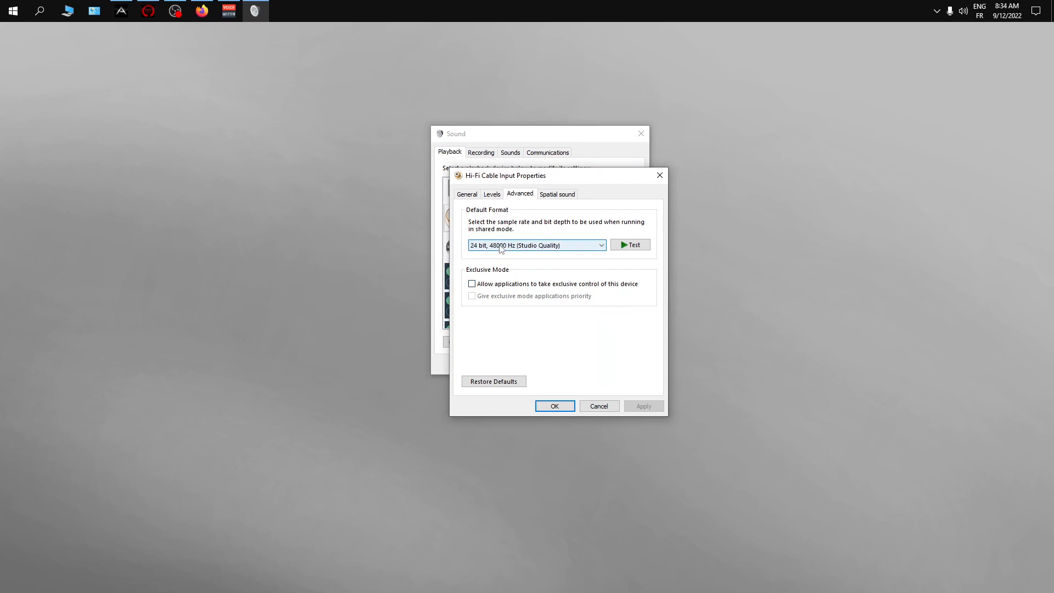
click(521, 286)
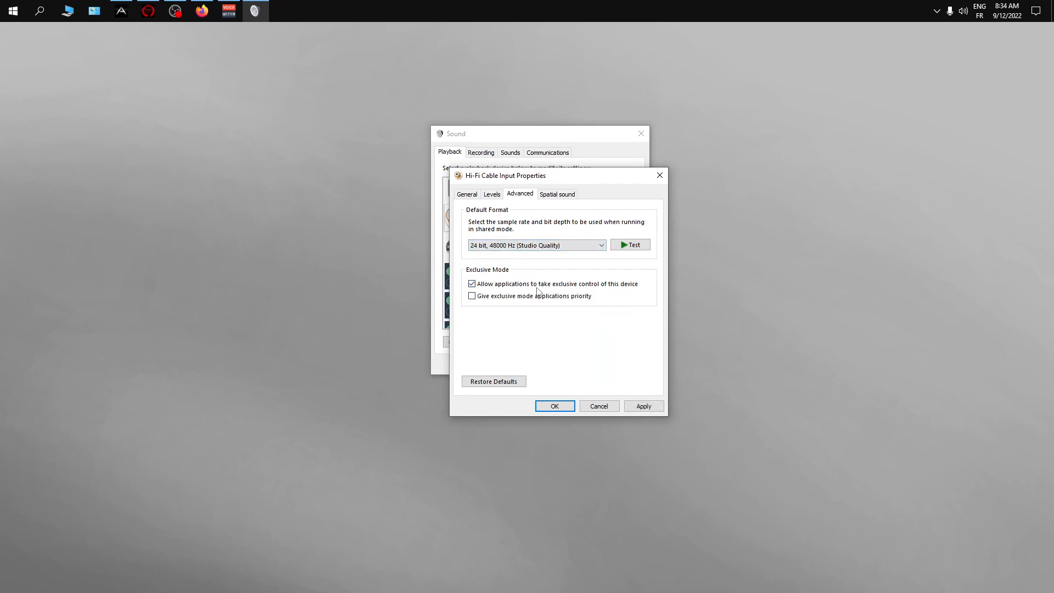
click(533, 285)
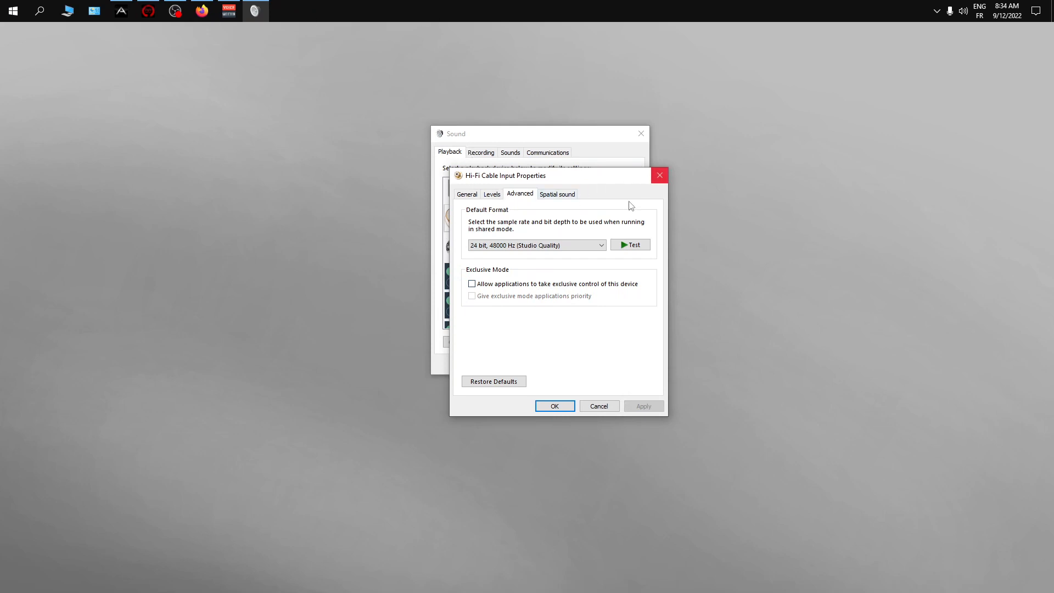
click(659, 176)
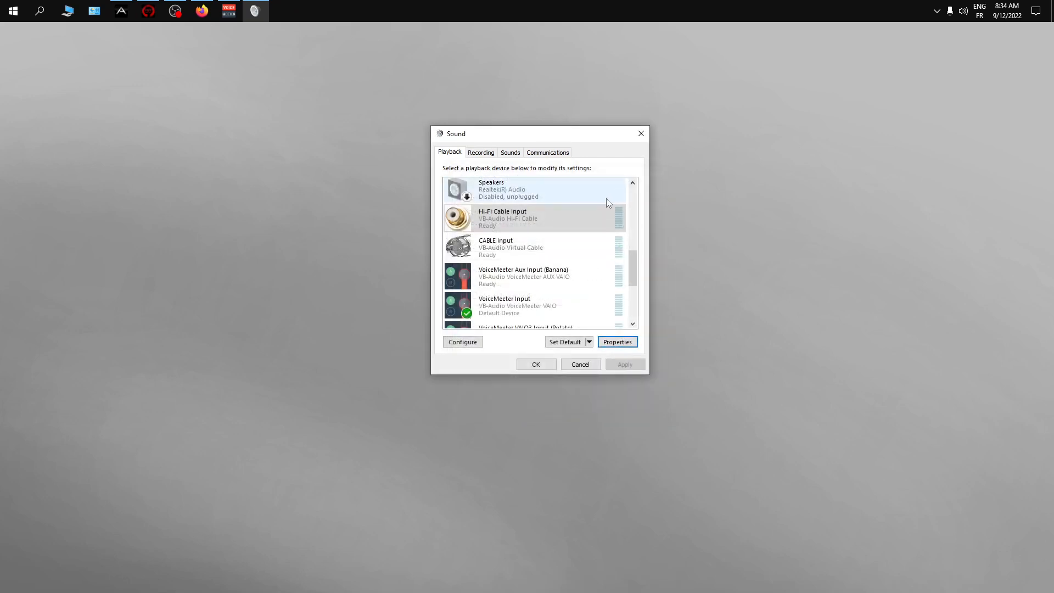
- Review the levels, advanced and spatial sound settings of the VoiceMeeter Aux Input (Banana) playback device, and close its properties
scroll(546, 275, down, 1)
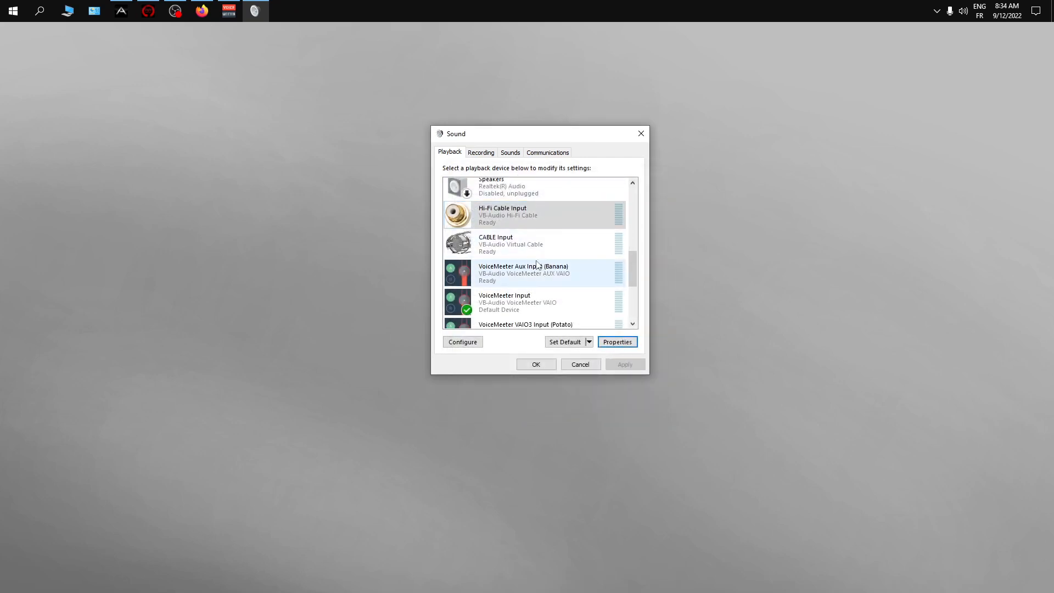
right_click(537, 265)
click(589, 362)
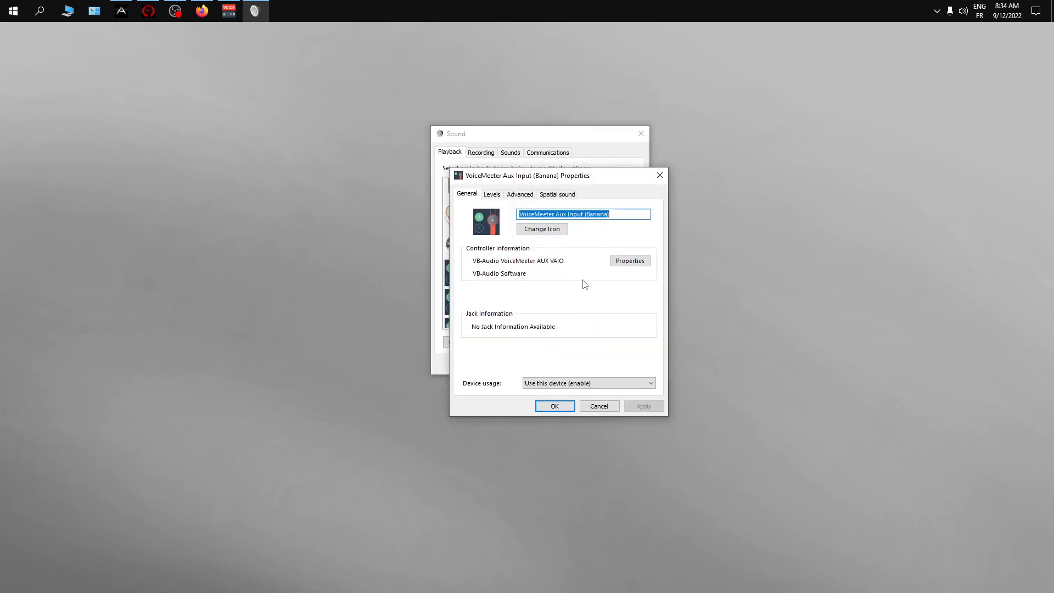
click(497, 197)
click(522, 199)
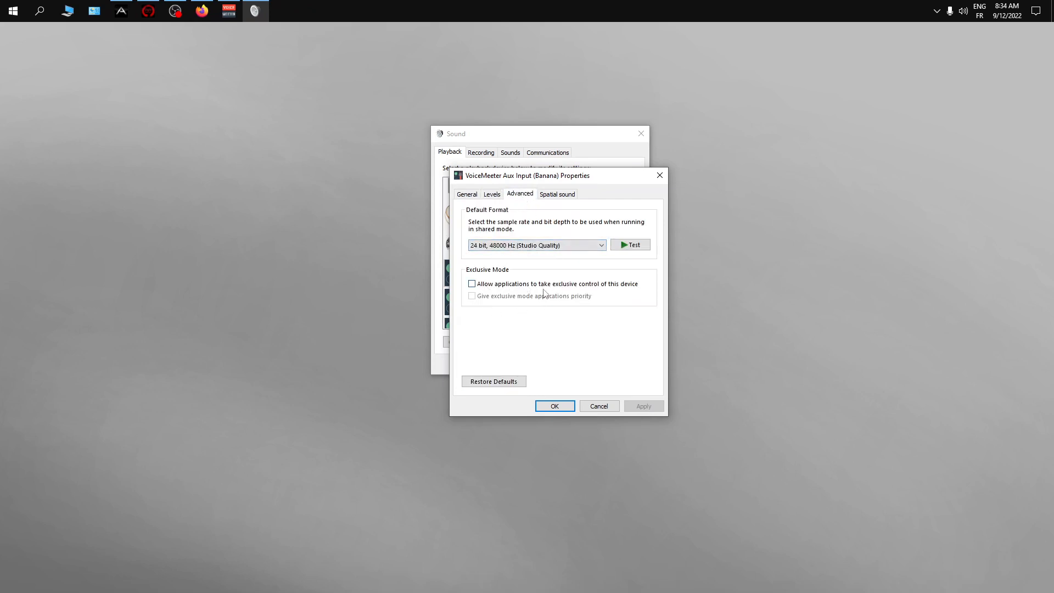
click(557, 194)
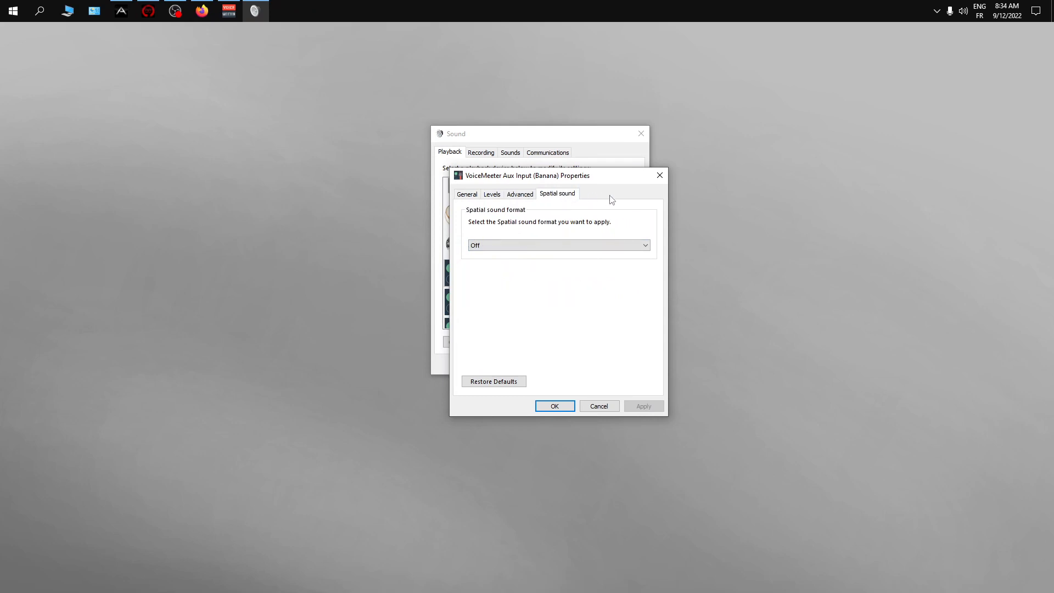
click(660, 175)
- Review the enhancements, advanced and spatial sound settings of the ZenGo SC USB Audio Driver Playback 1/2 device
scroll(600, 248, down, 1)
scroll(600, 251, down, 2)
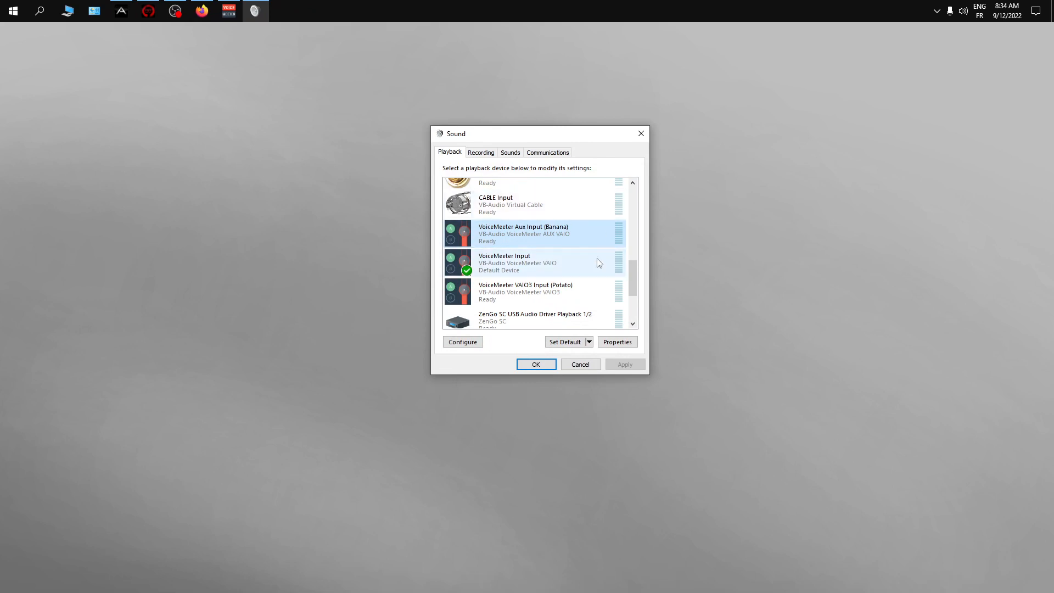
drag(637, 287, 638, 298)
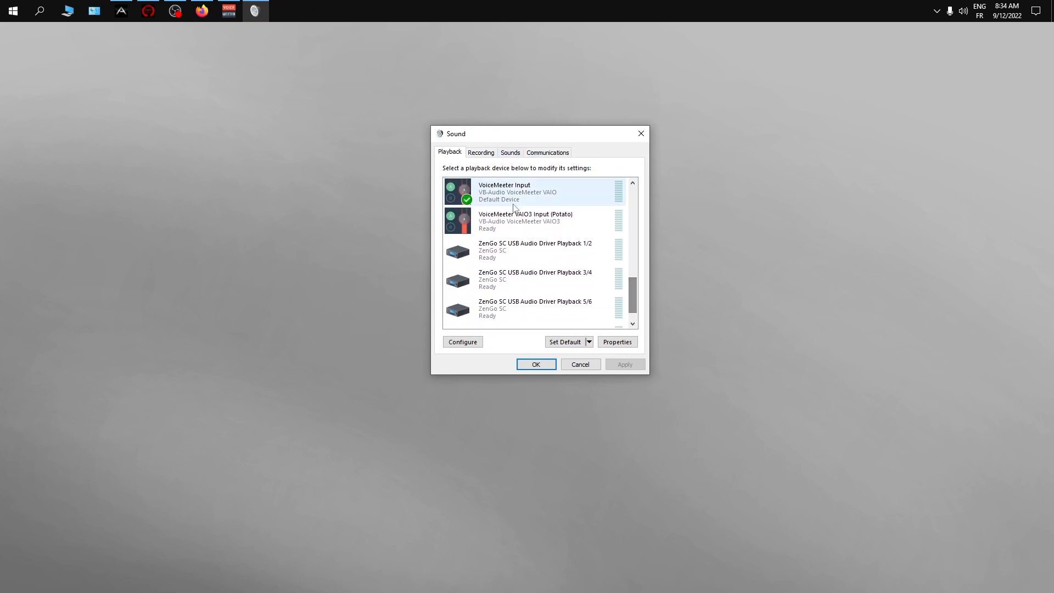
right_click(534, 248)
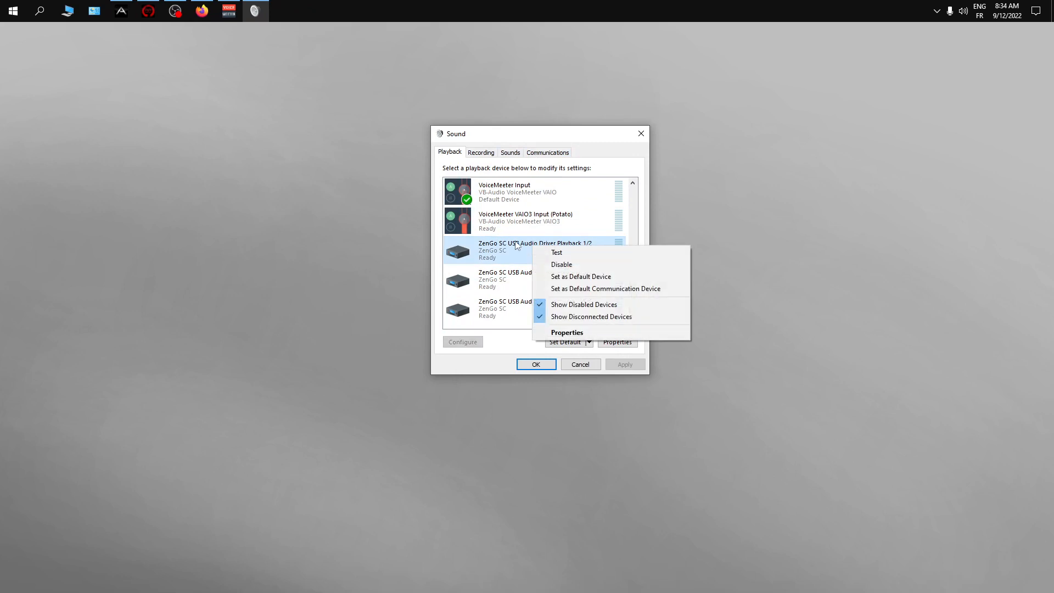
click(578, 334)
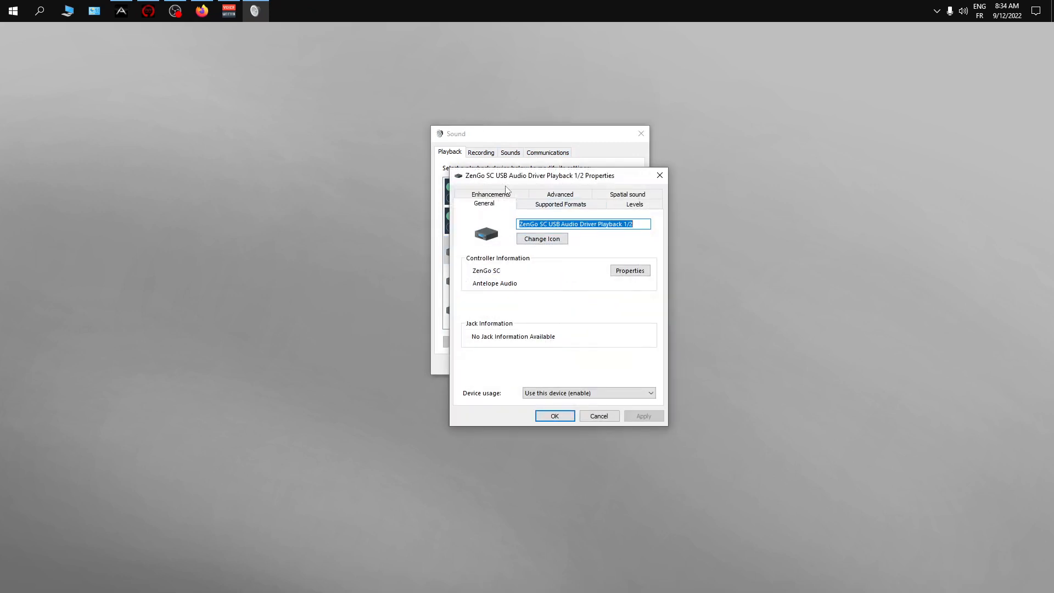
click(500, 194)
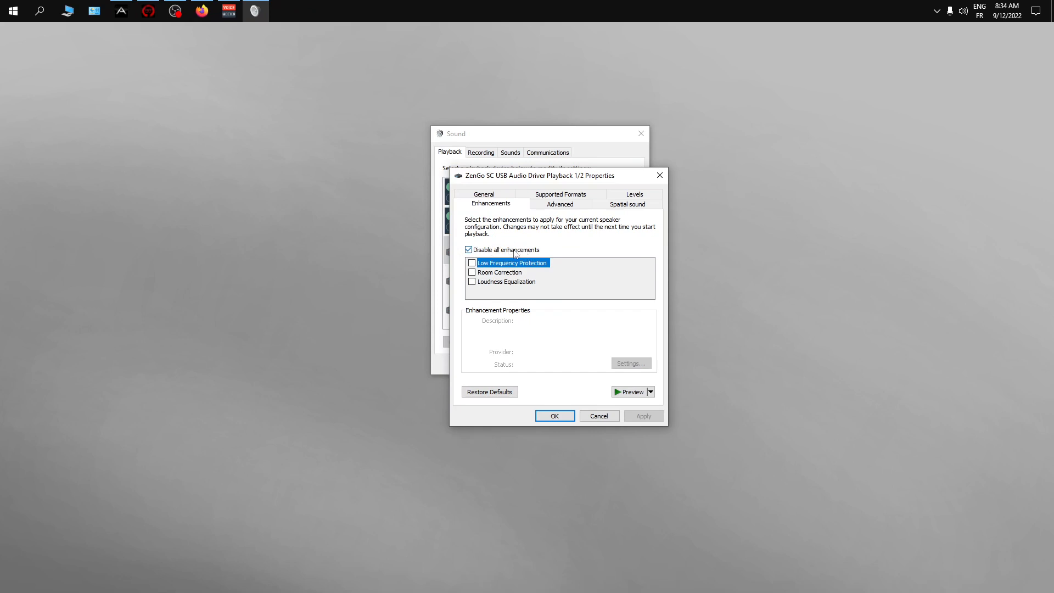
click(547, 208)
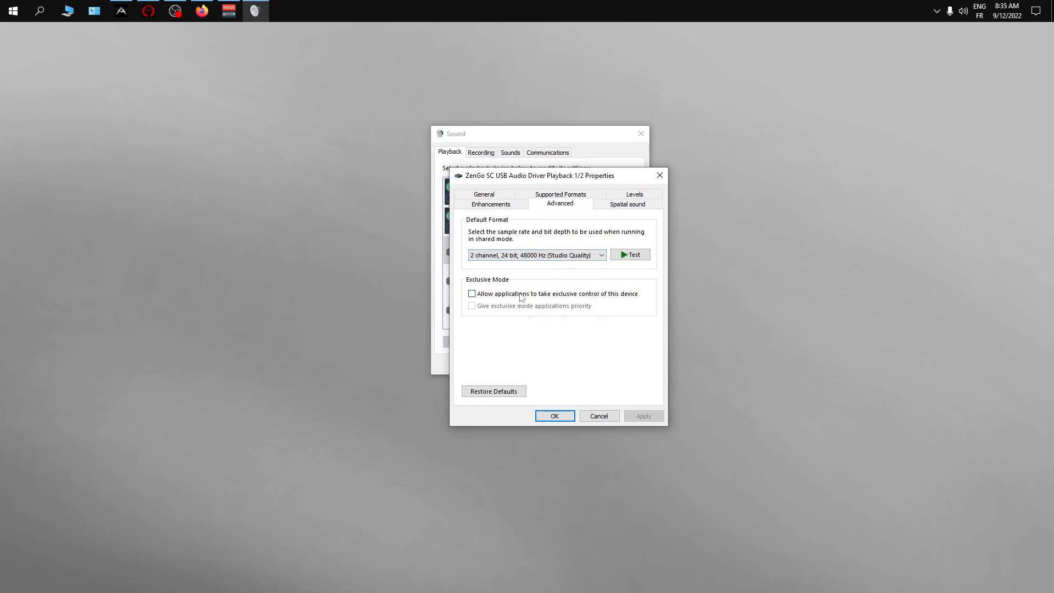
click(610, 207)
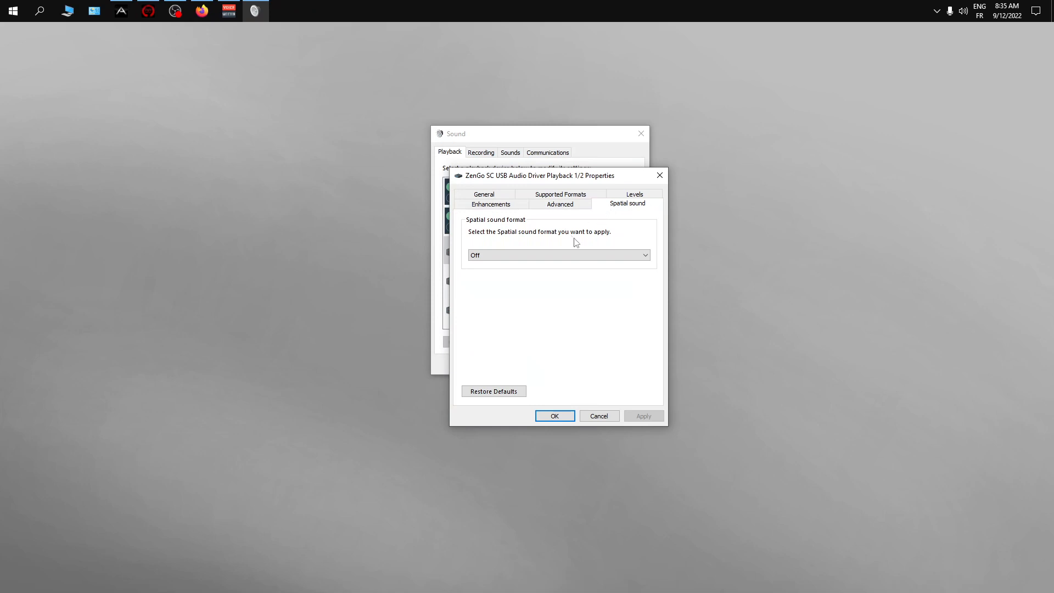
- Review the levels, supported formats and general properties of the ZenGo SC USB Audio Driver Playback 1/2 device, and close its properties
click(632, 195)
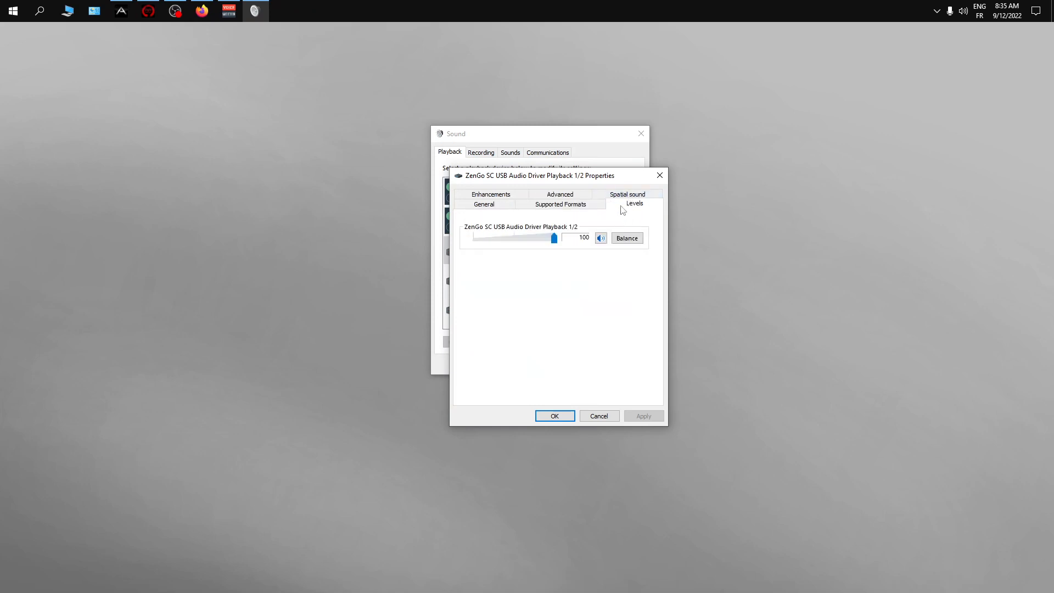
click(586, 212)
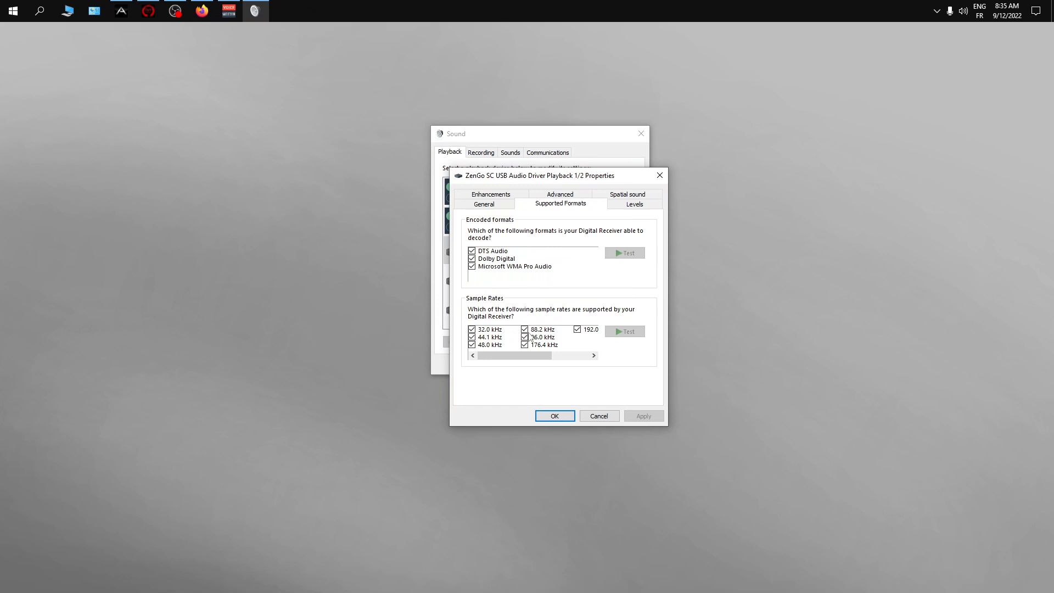
click(497, 205)
click(554, 416)
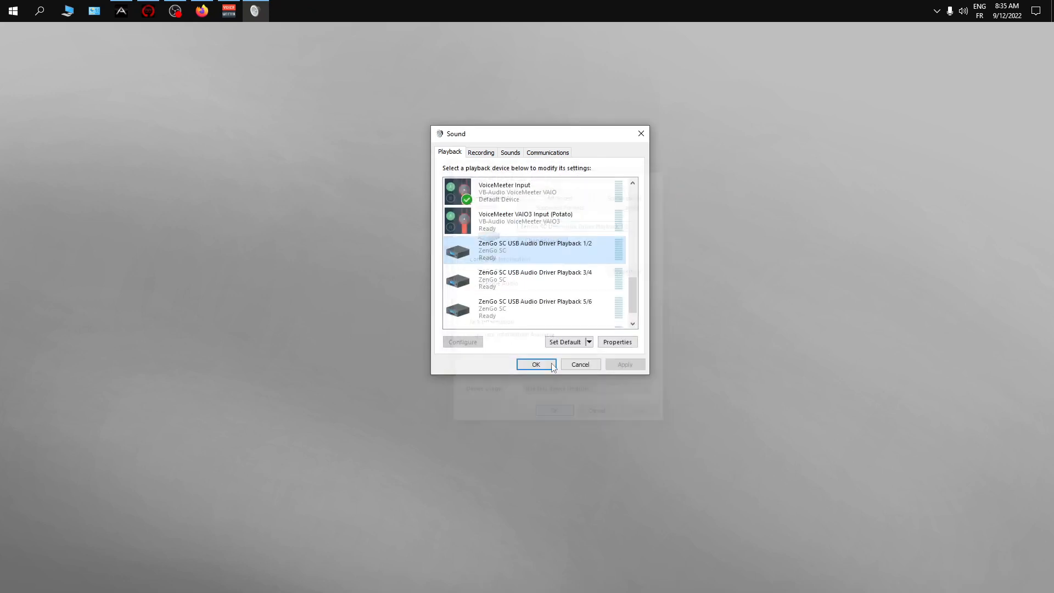
- Switch to the recording devices, review the listen, levels and advanced settings of VoiceMeeter Output, and close its properties
drag(632, 286, 632, 202)
click(469, 156)
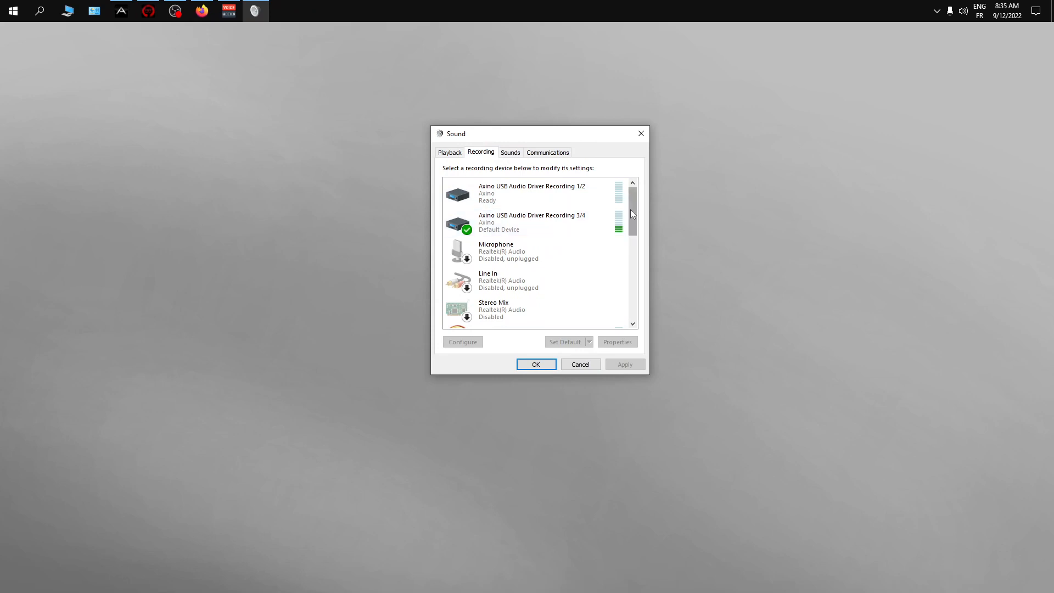
drag(630, 209, 634, 259)
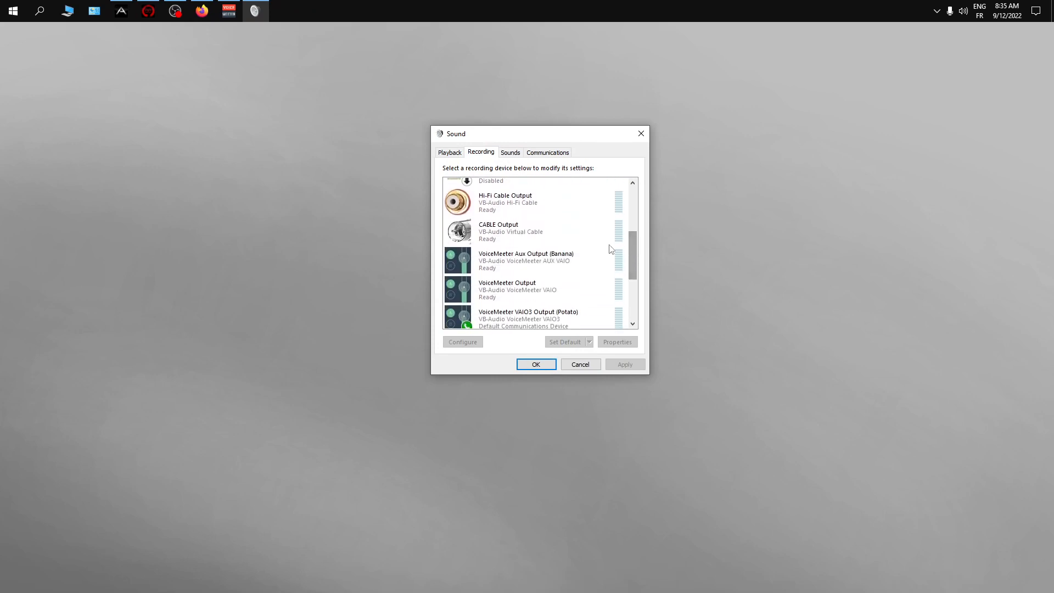
right_click(523, 286)
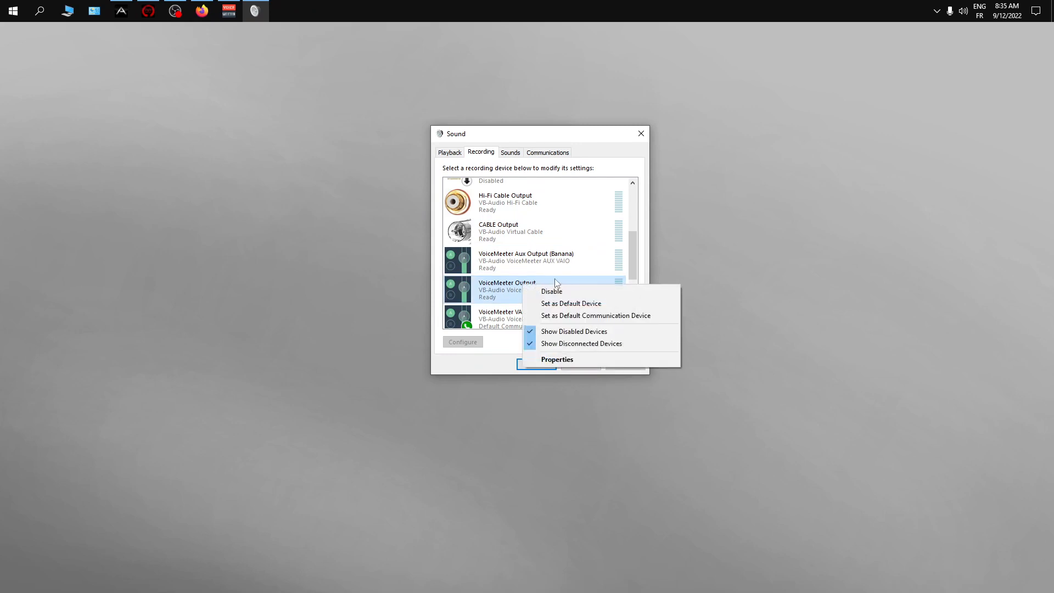
click(579, 359)
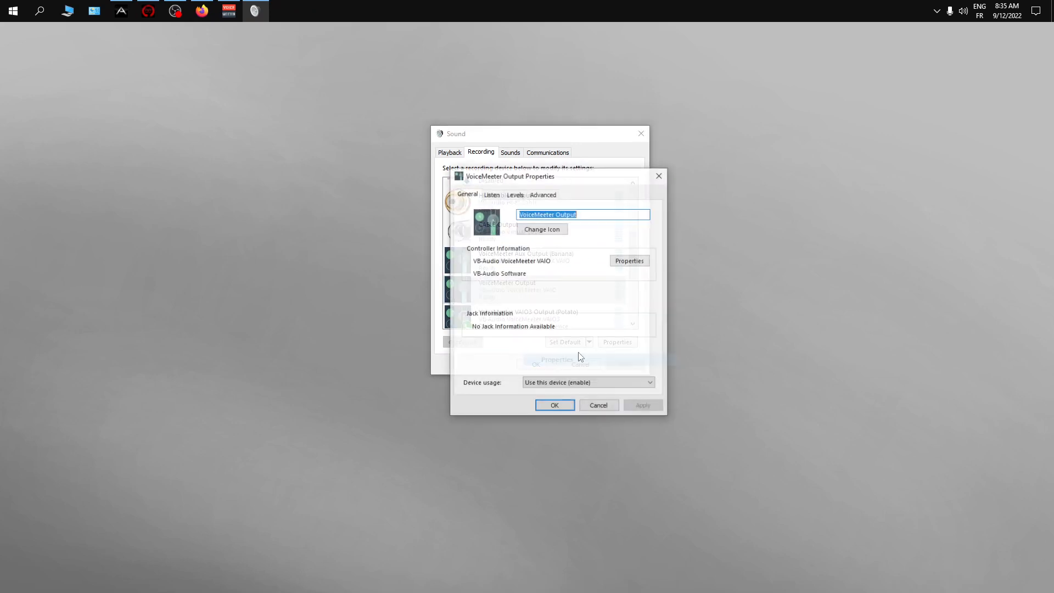
click(488, 196)
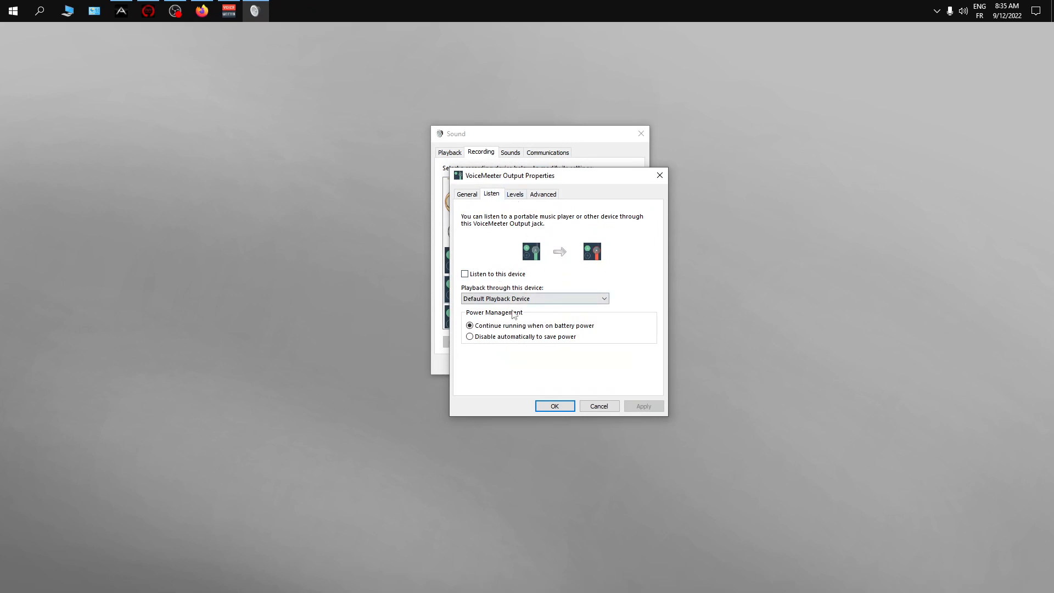
click(516, 195)
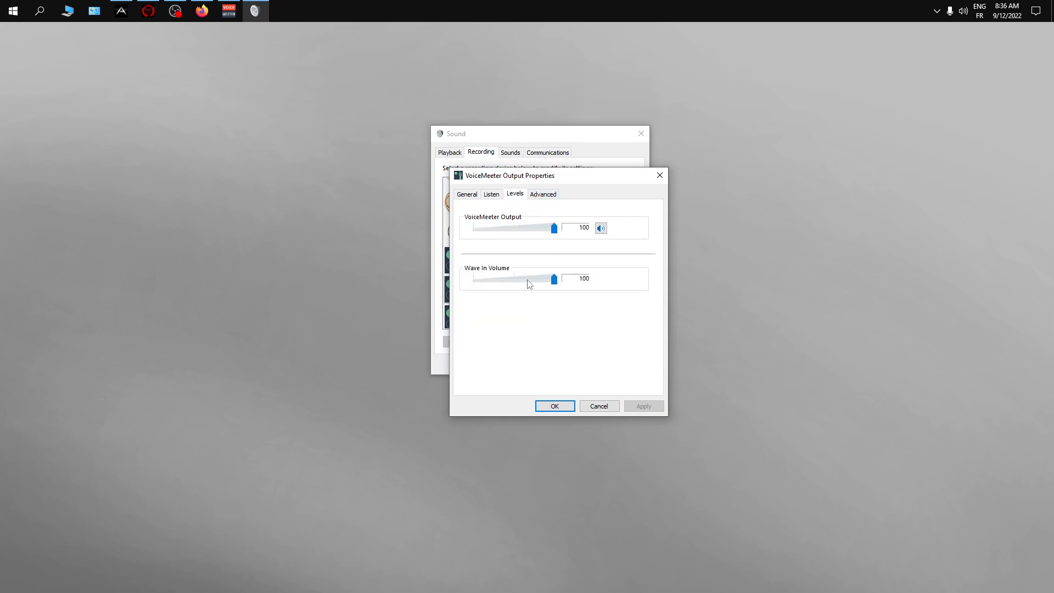
click(537, 200)
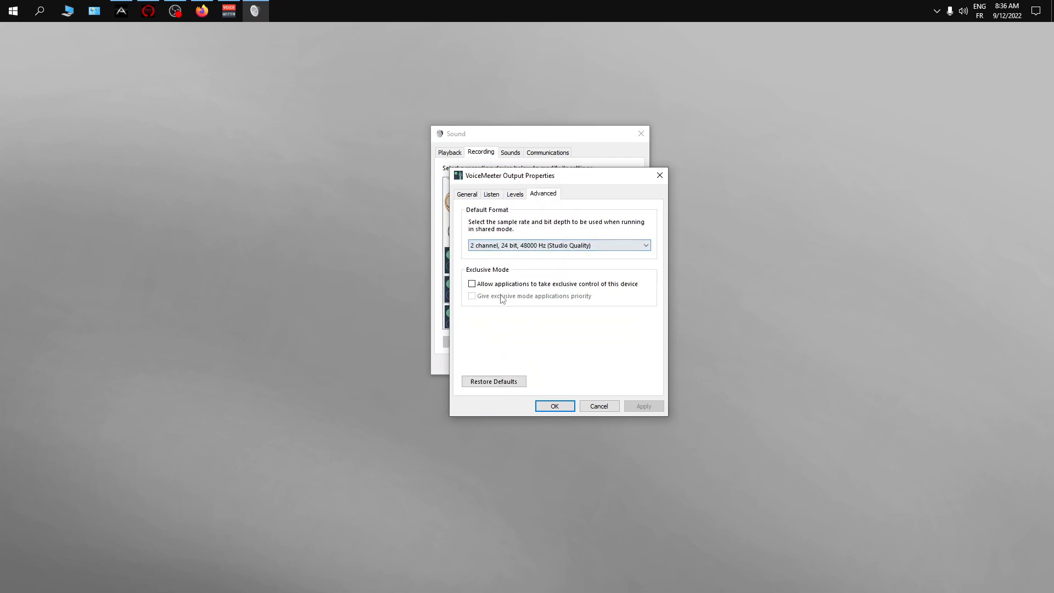
click(660, 177)
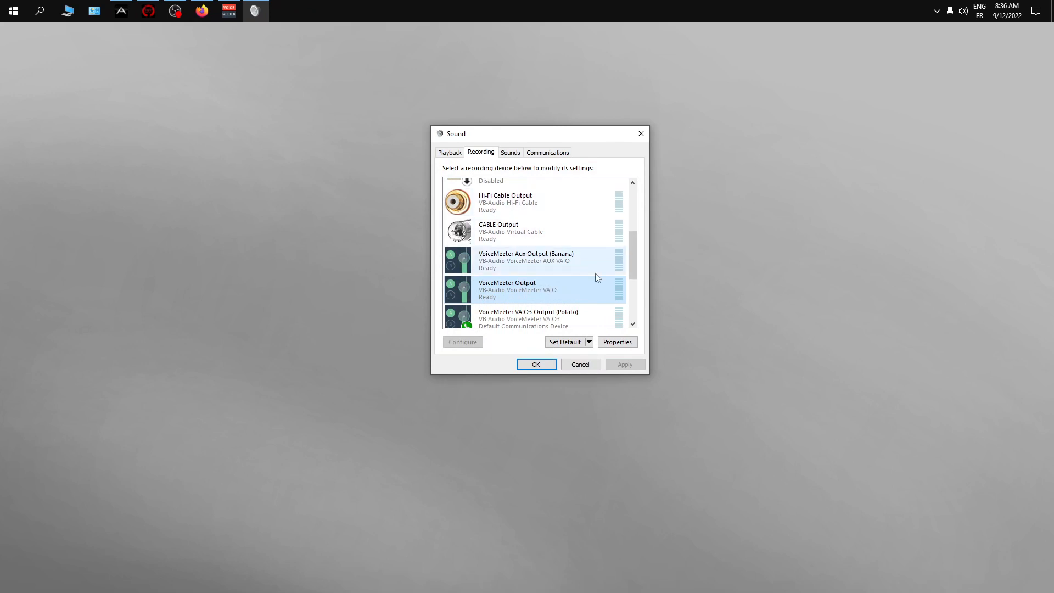
- Review the listen, levels and advanced settings of the Hi-Fi Cable Output recording device, and close its properties
right_click(572, 210)
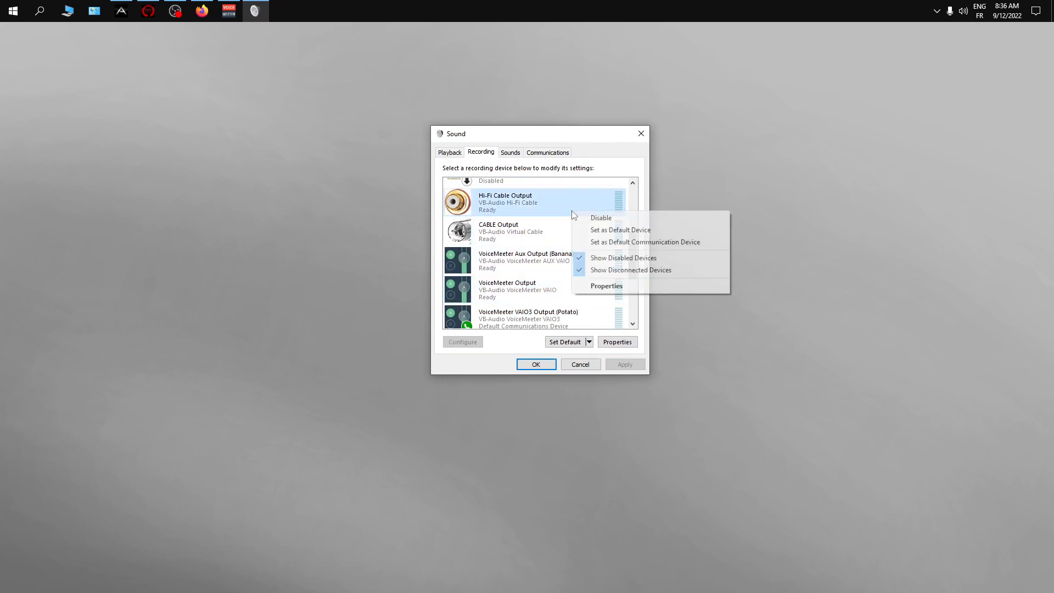
click(626, 285)
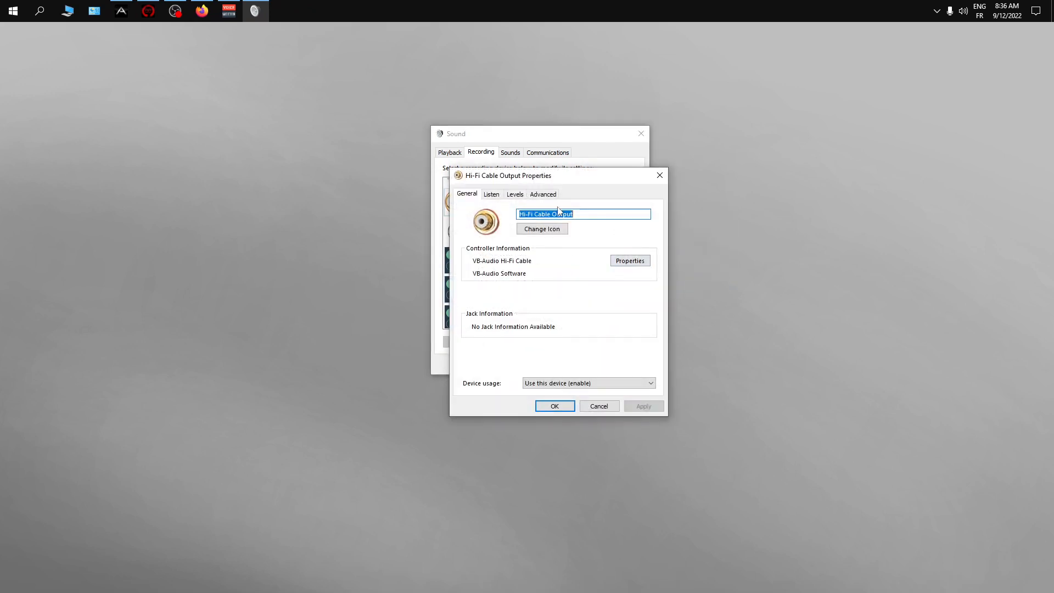
click(499, 195)
click(518, 198)
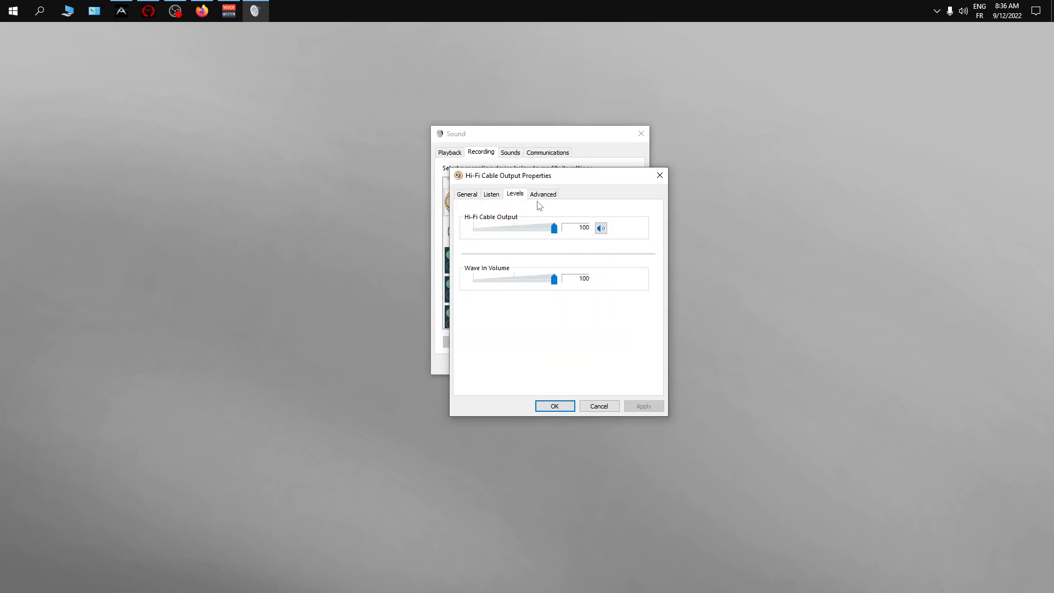
click(542, 198)
click(660, 175)
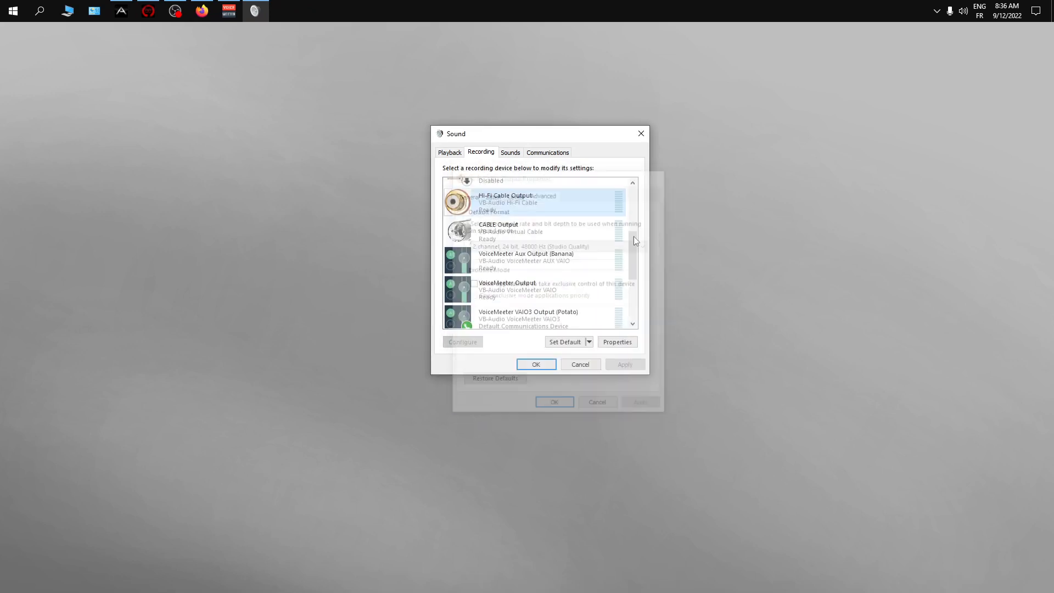
- Review the listen, levels, enhancements and advanced settings of Axino USB Audio Driver Recording 3/4, and close the sound settings
drag(630, 267, 643, 204)
click(571, 192)
right_click(564, 191)
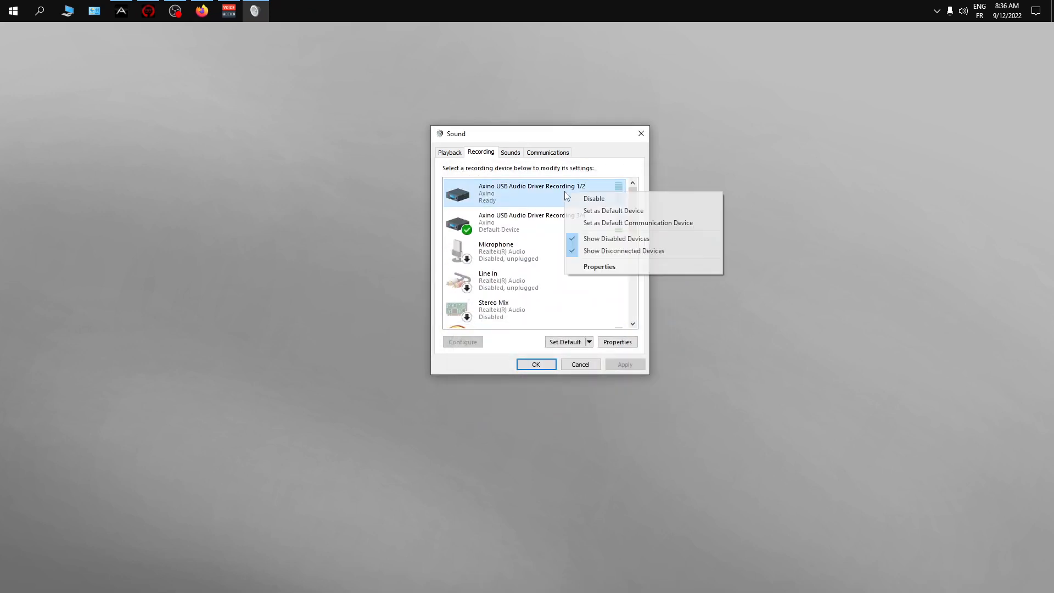
right_click(517, 231)
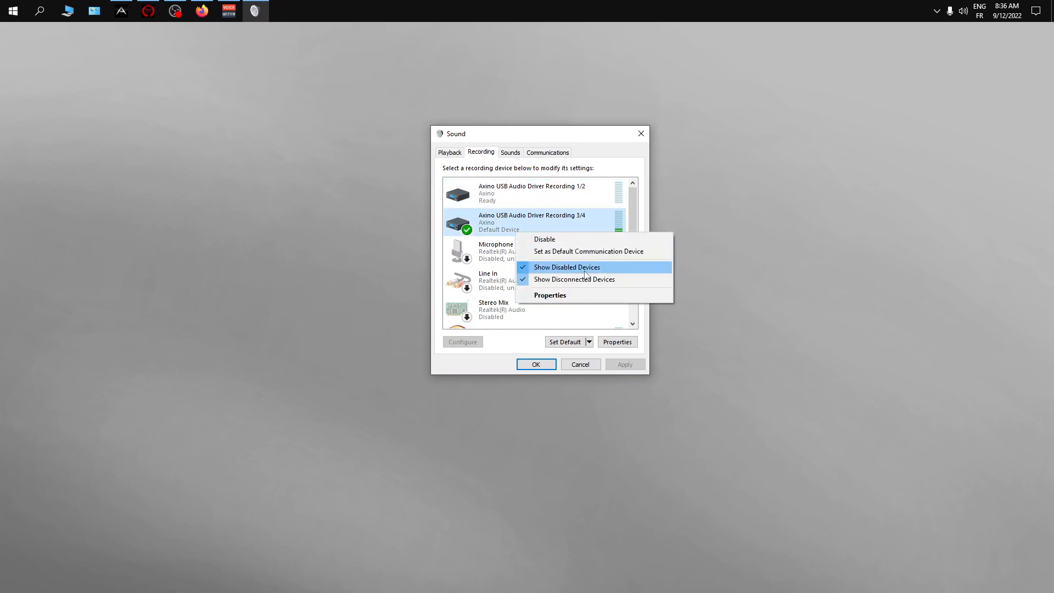
click(581, 294)
click(491, 194)
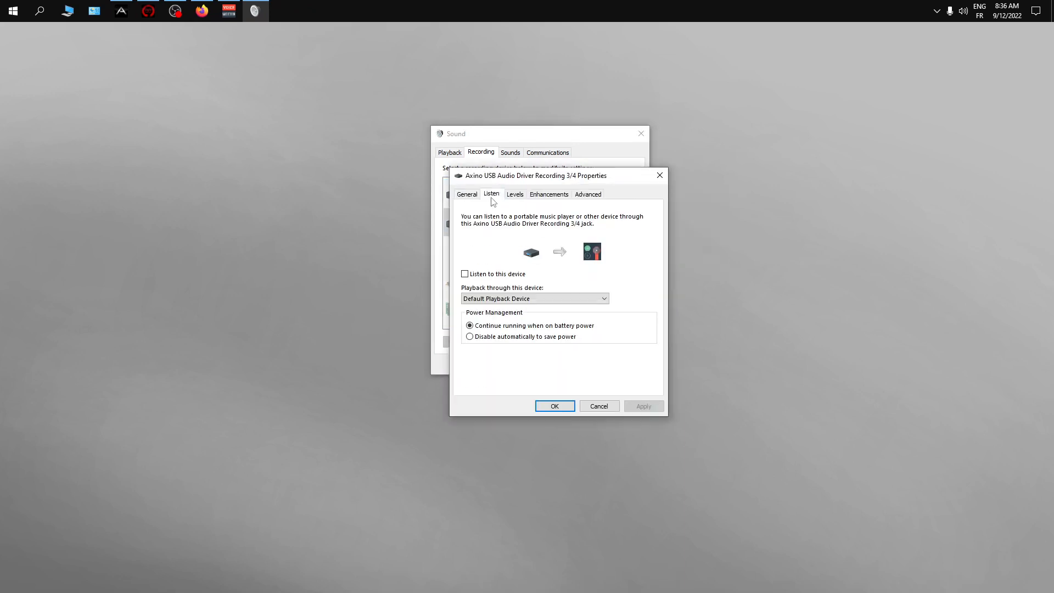
click(519, 195)
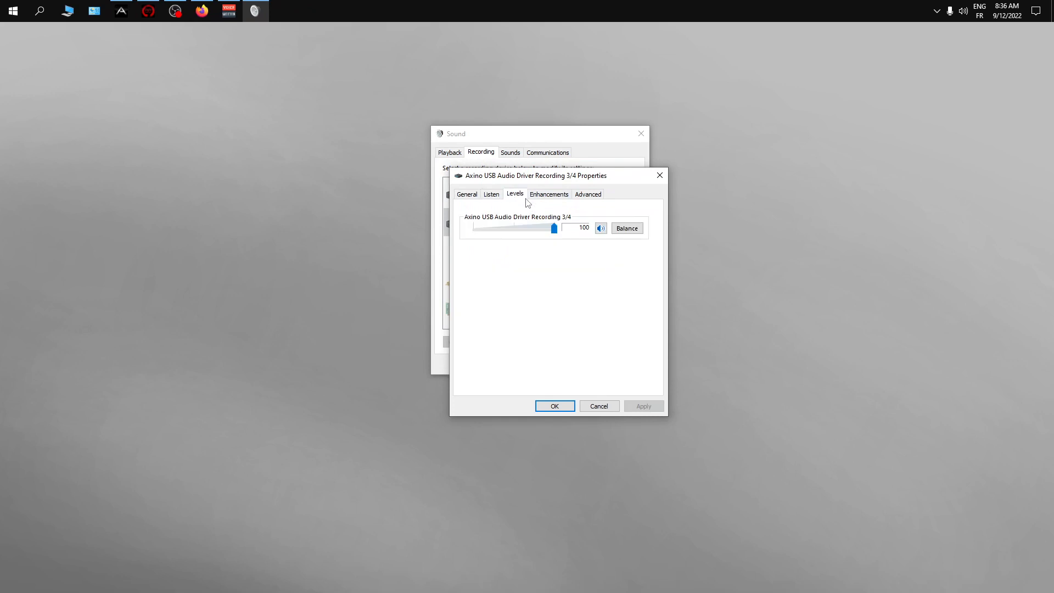
click(564, 198)
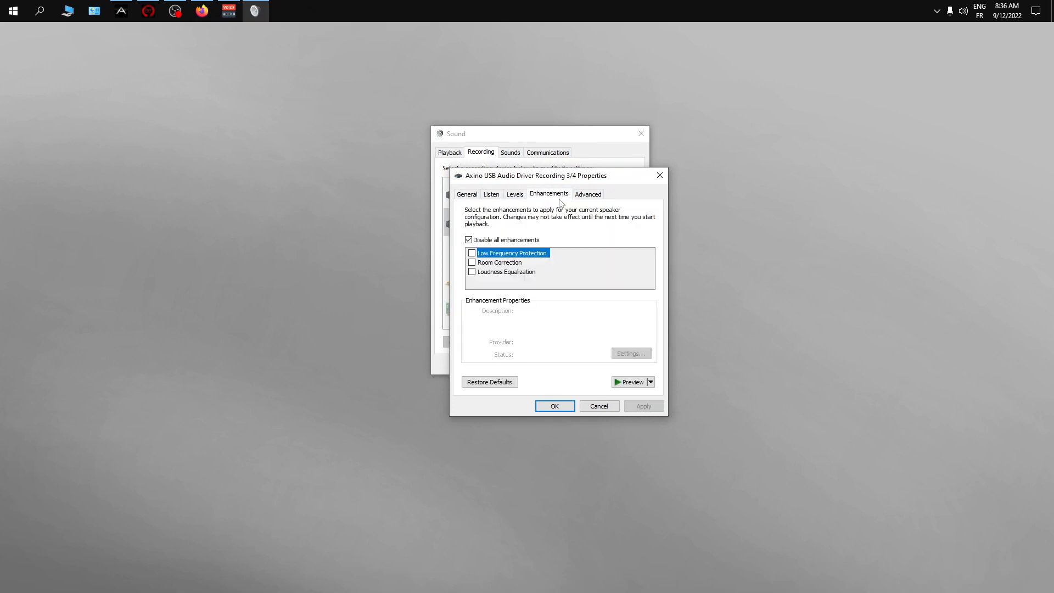
click(589, 197)
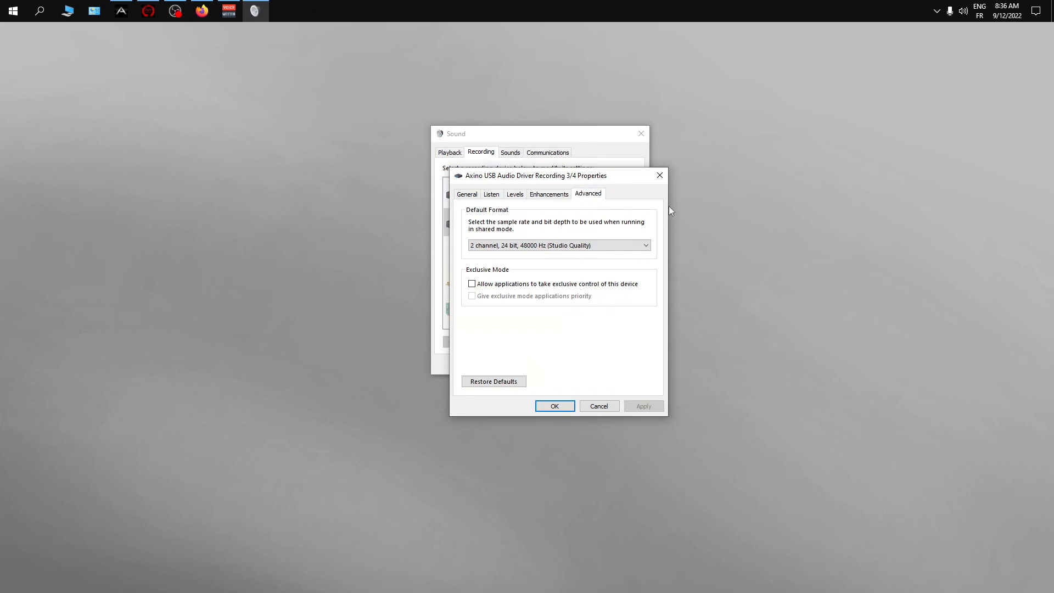
click(659, 178)
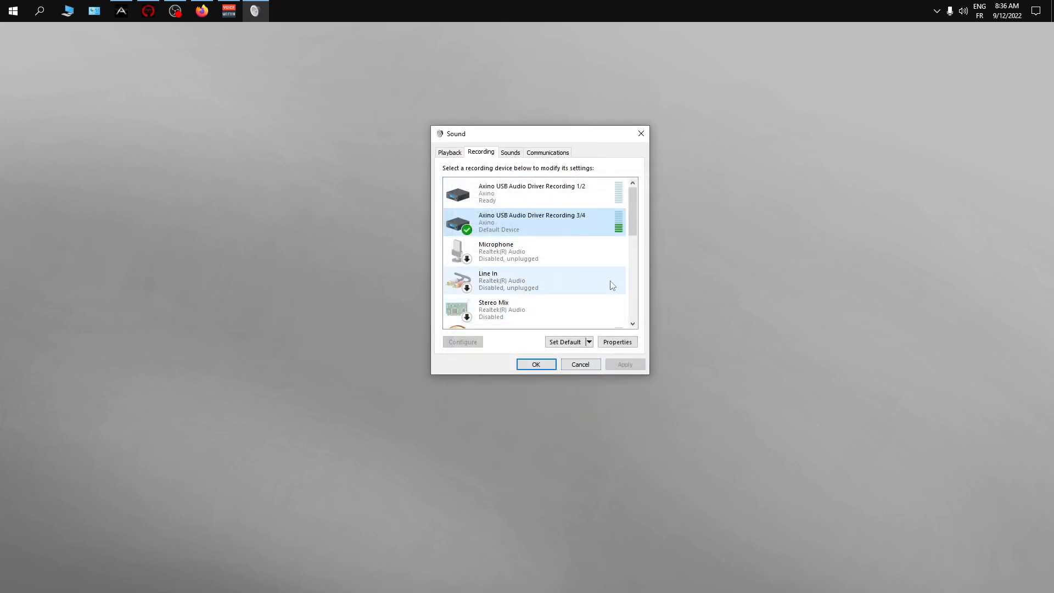
drag(634, 215, 635, 255)
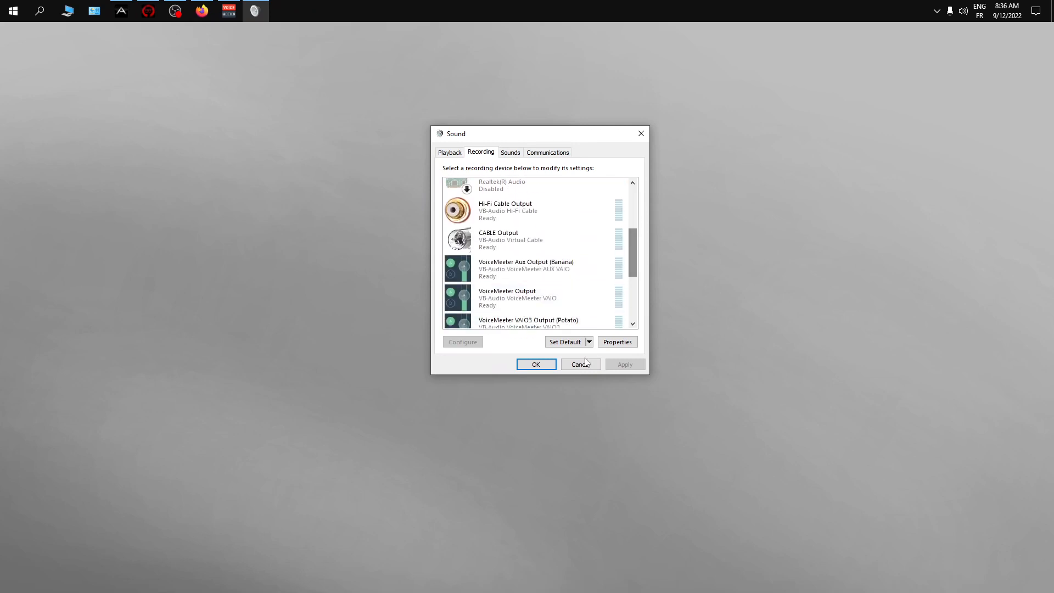
click(543, 365)
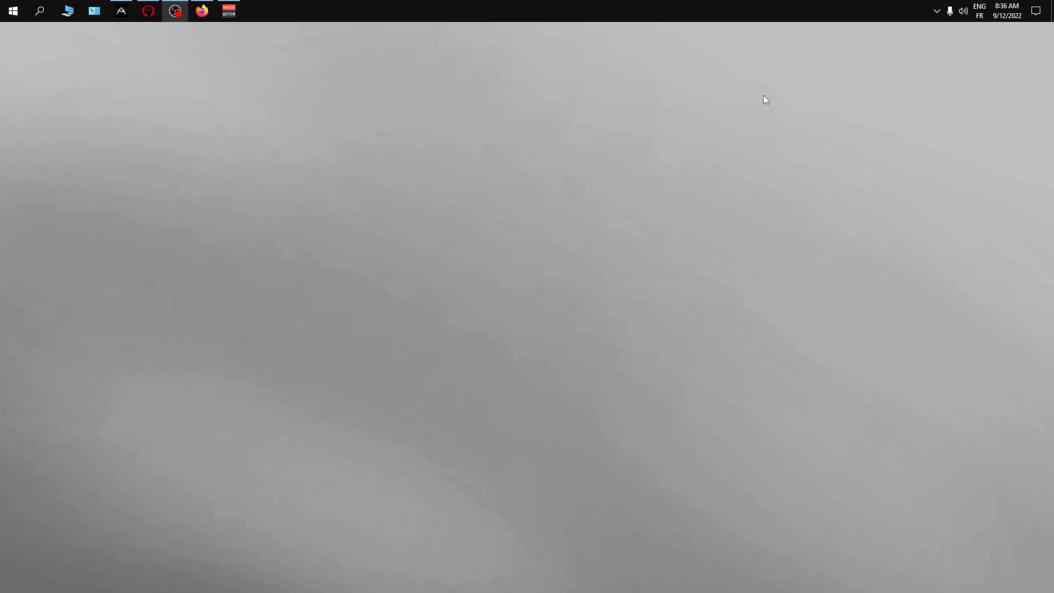
- Open Voicemeeter Banana's system settings and examine the preferred main sample rate options without changing the selection
click(226, 11)
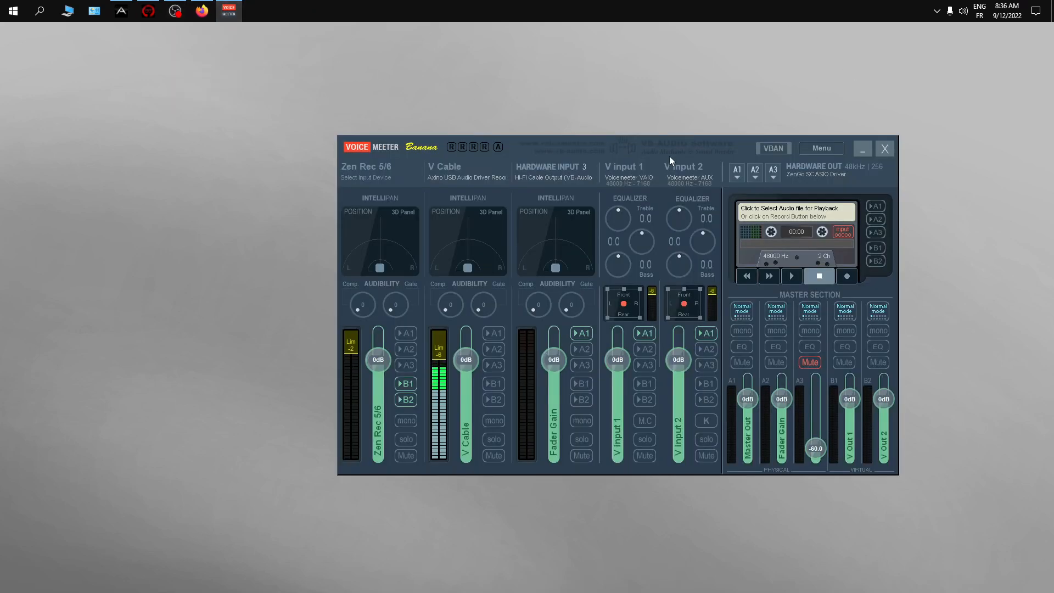
click(820, 150)
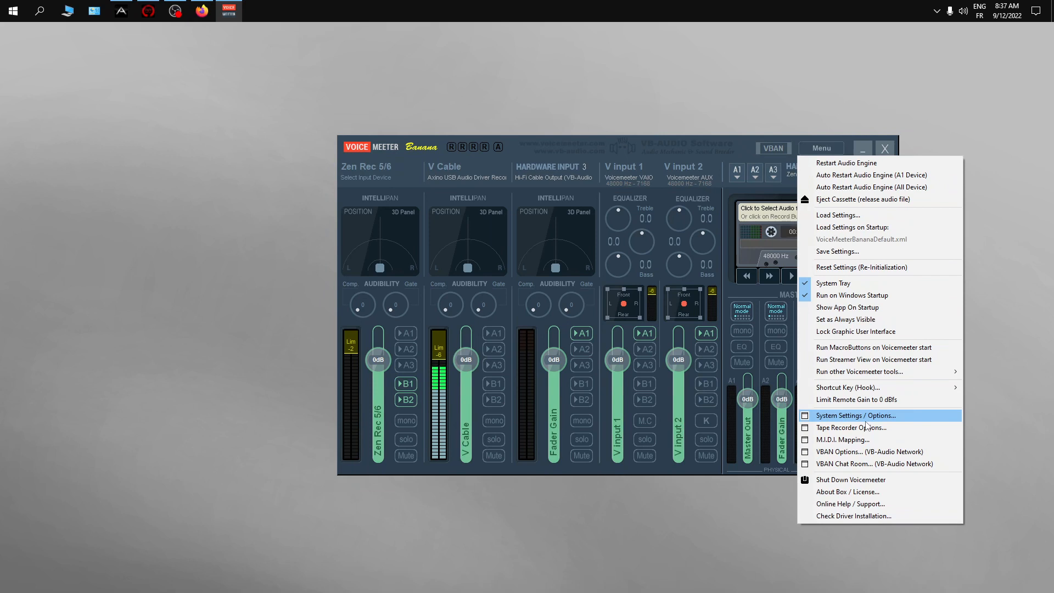
click(866, 418)
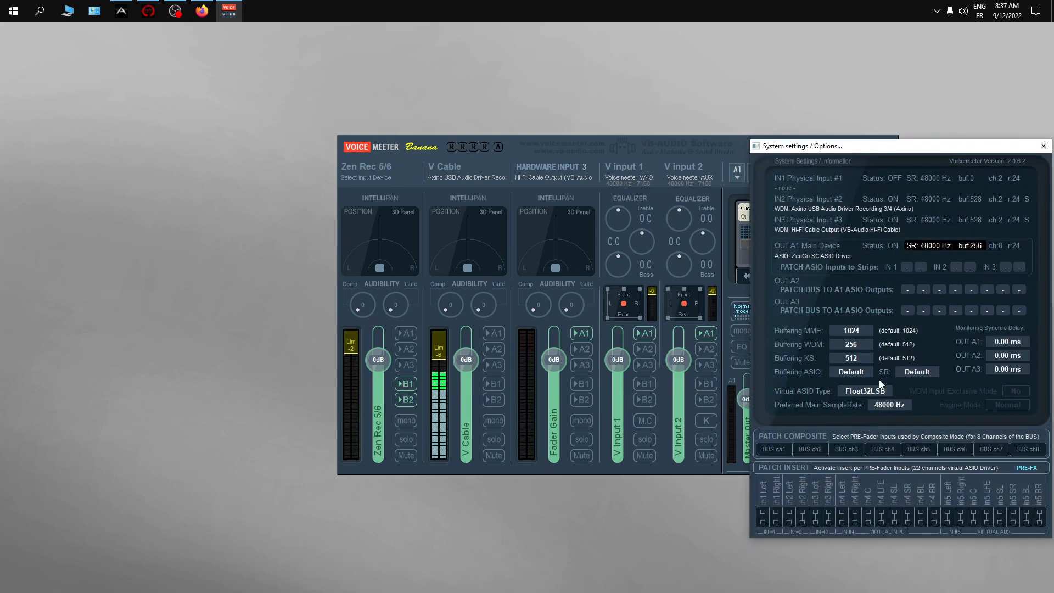
click(882, 407)
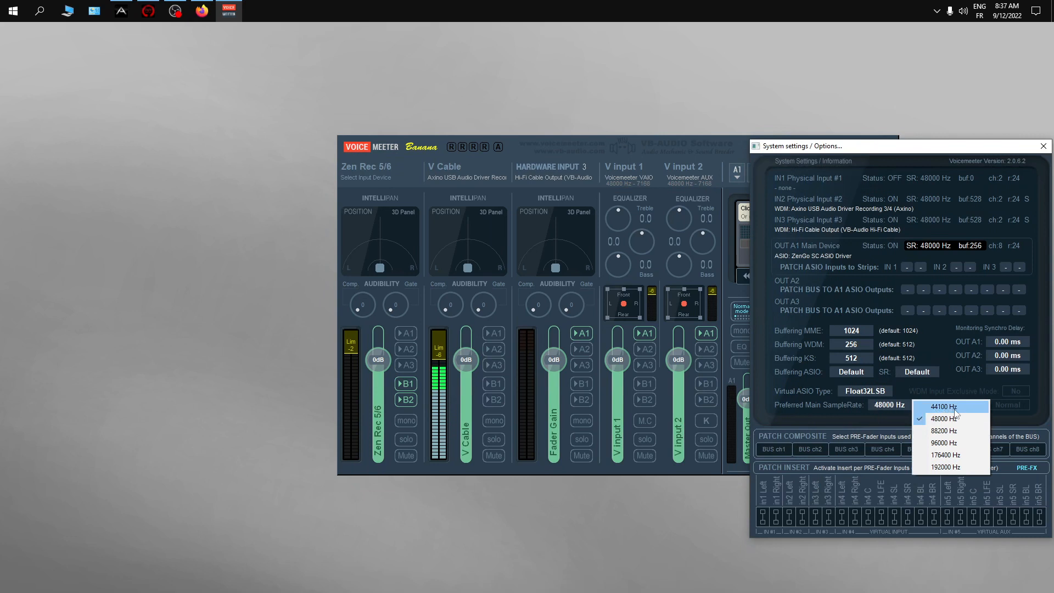
click(842, 421)
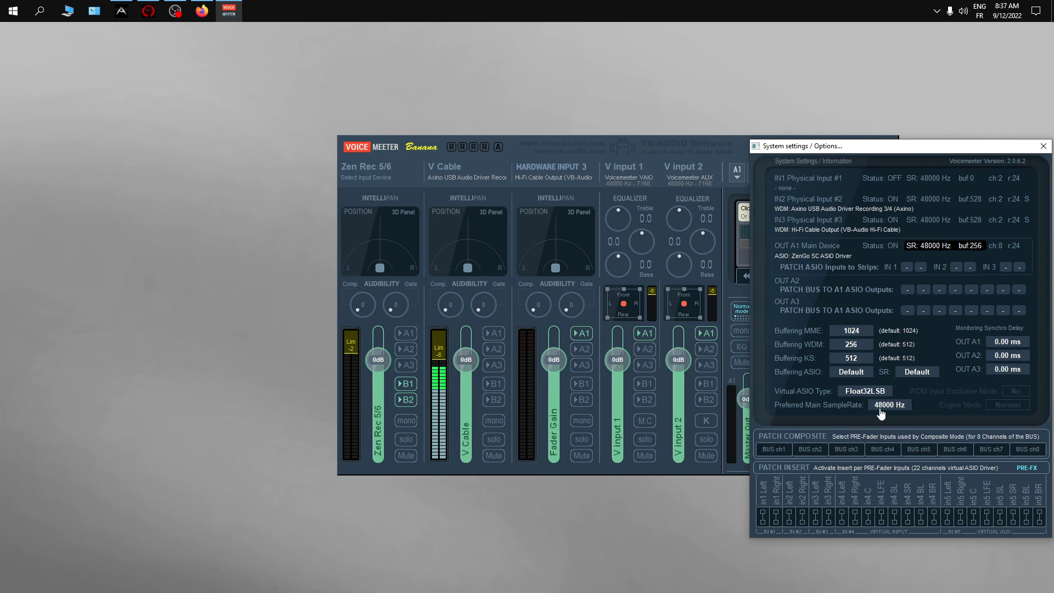
- Examine the available WDM buffer sizes in the system settings and dismiss the list without choosing another size
click(859, 345)
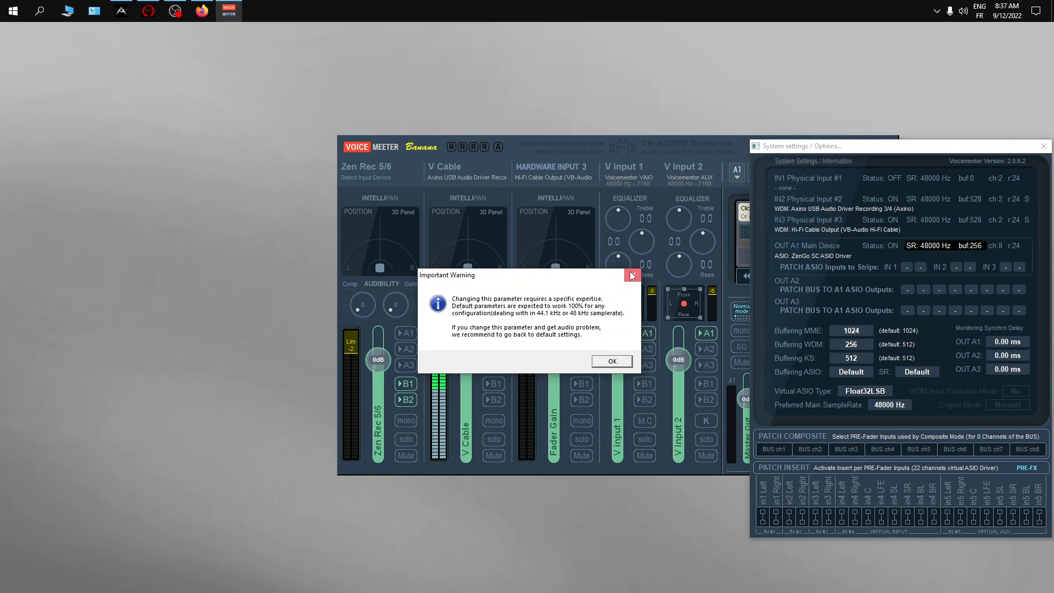
click(631, 275)
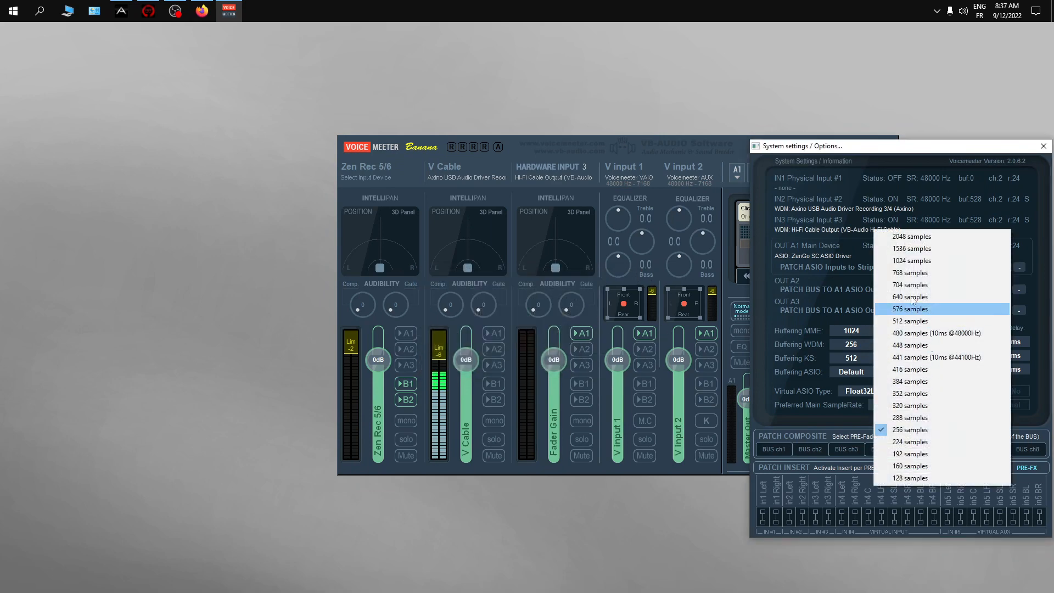
click(884, 146)
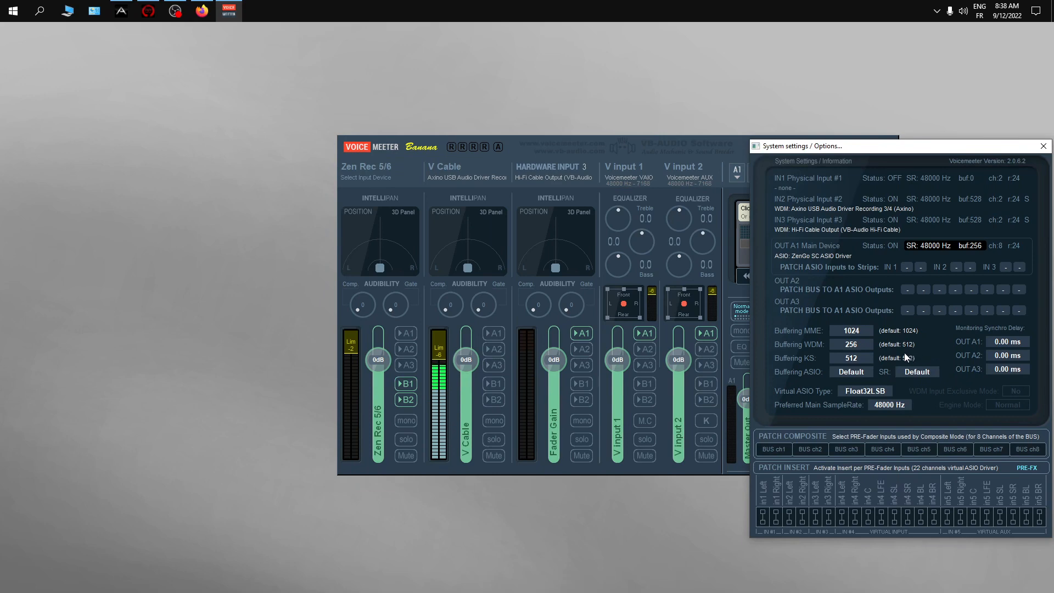
- Switch to the Axino control panel, demonstrate toggling the AXINO channel's headphone monitoring off and on, and return to Voicemeeter's system settings
click(120, 11)
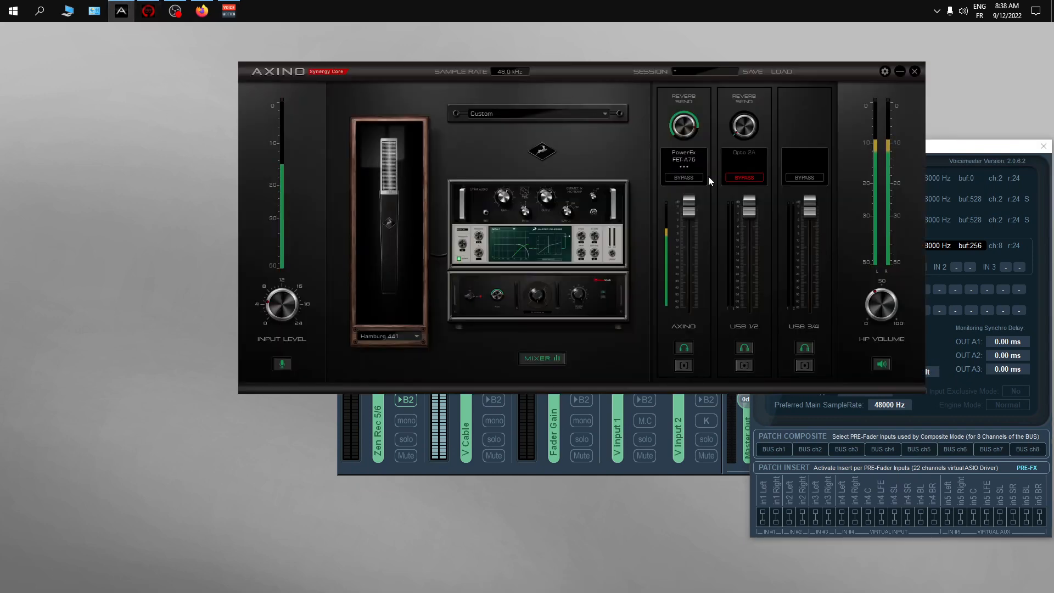
click(683, 347)
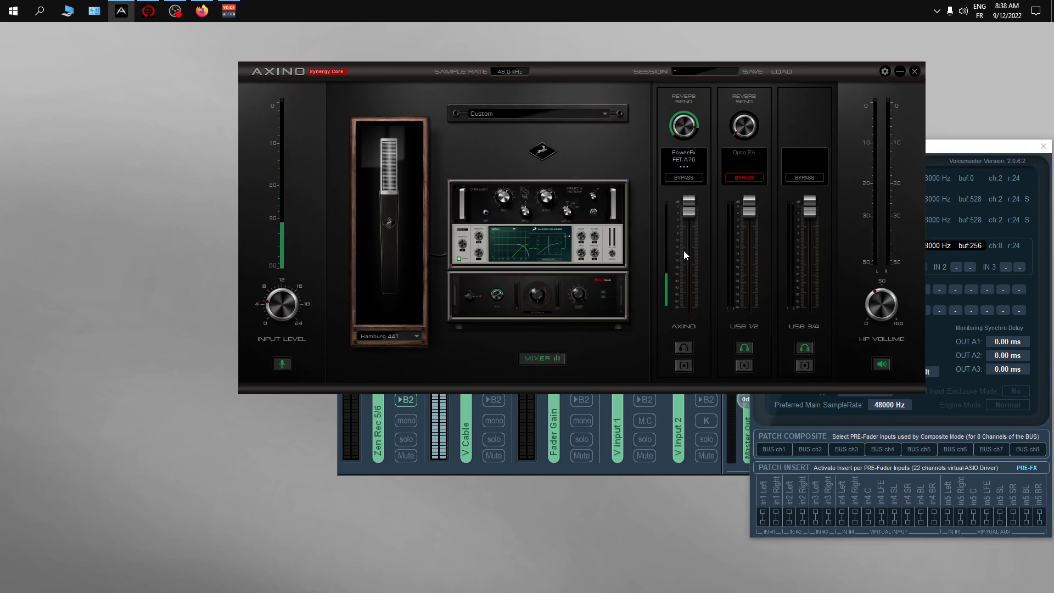
click(680, 347)
click(985, 149)
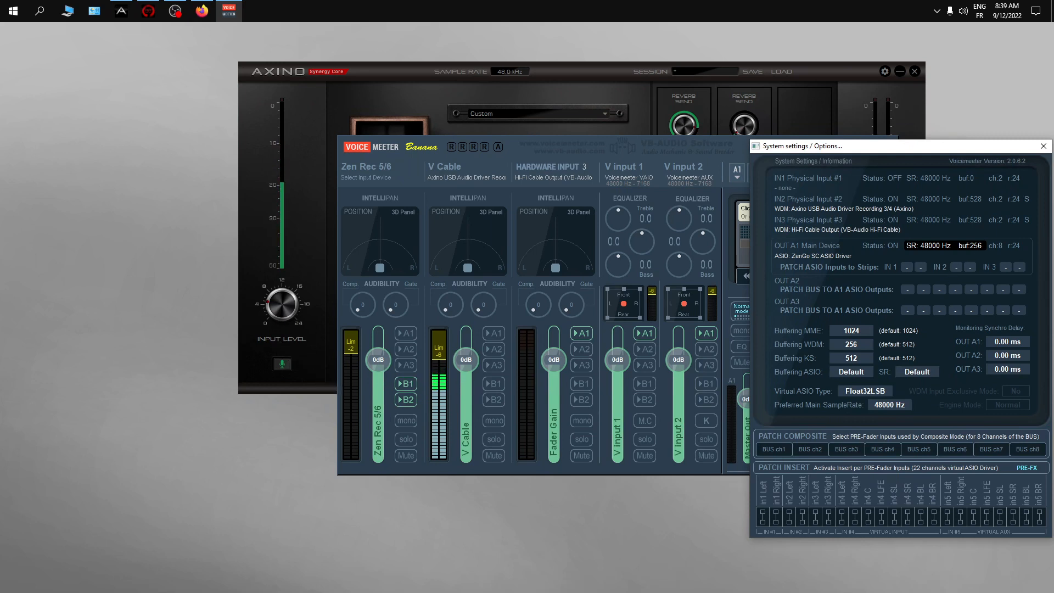
- Bring OBS into view, check the sample rate in its audio settings, close the settings, and move OBS off the desktop again
drag(0, 71, 357, 42)
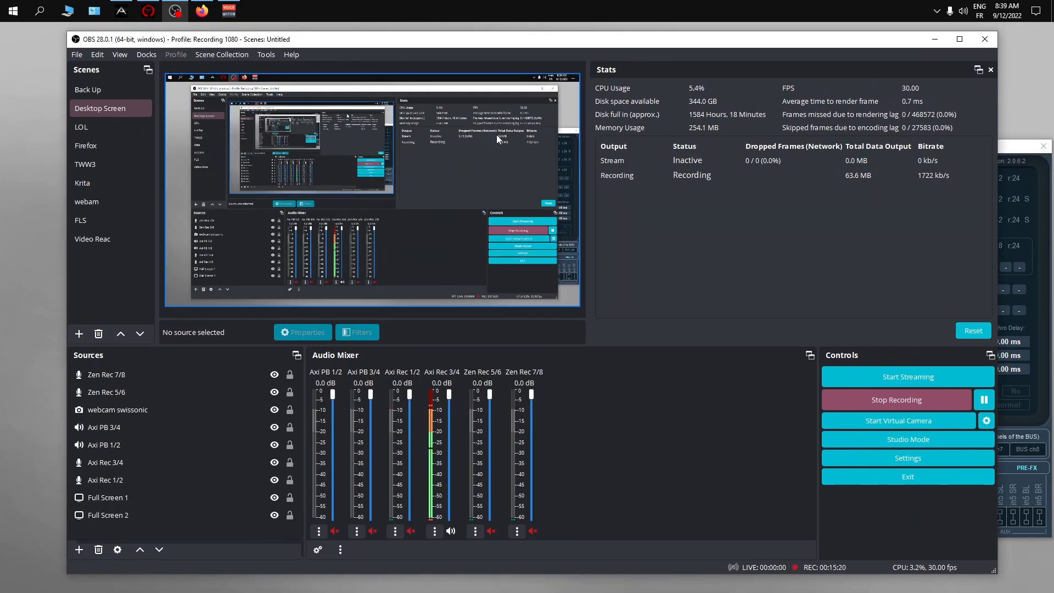
click(904, 463)
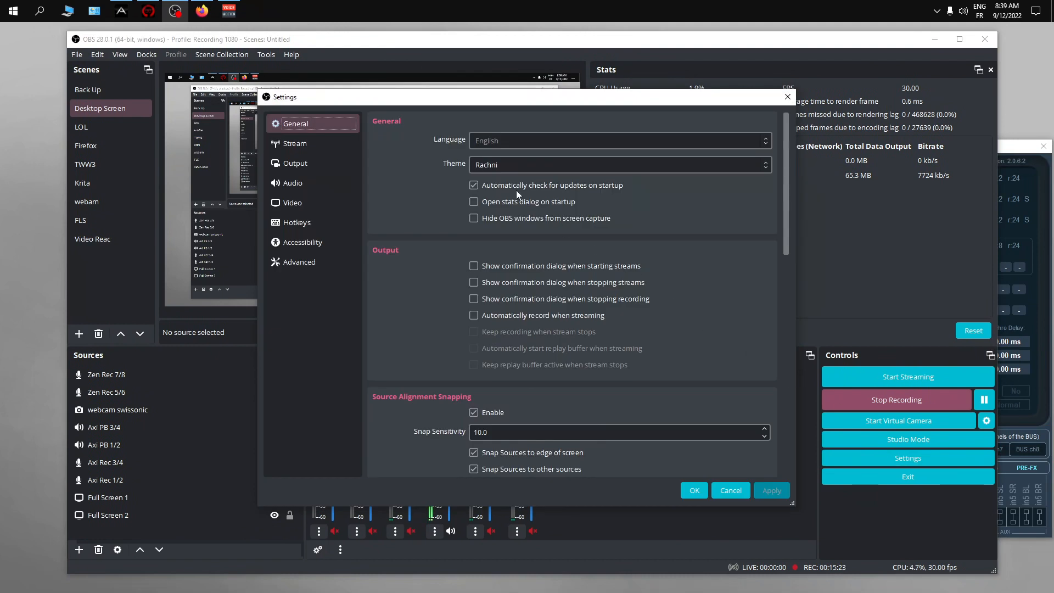
click(302, 184)
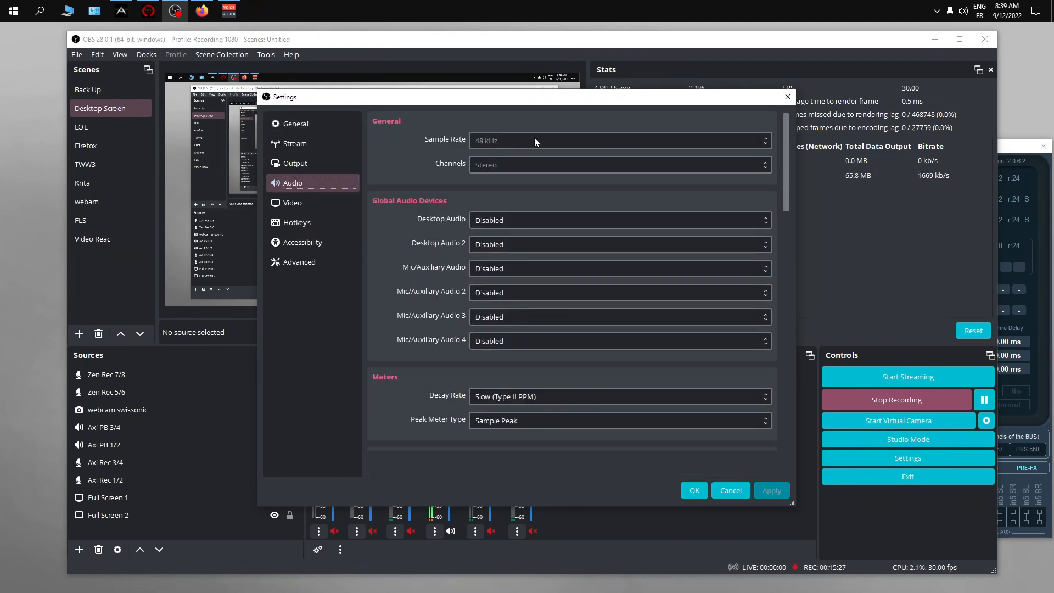
click(788, 101)
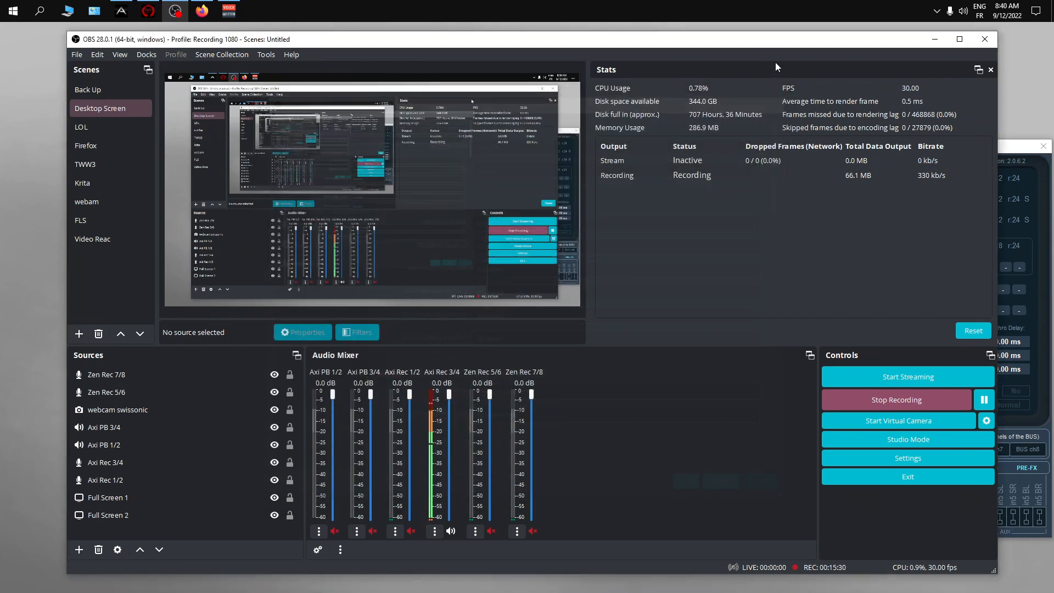
drag(770, 45, 1053, 35)
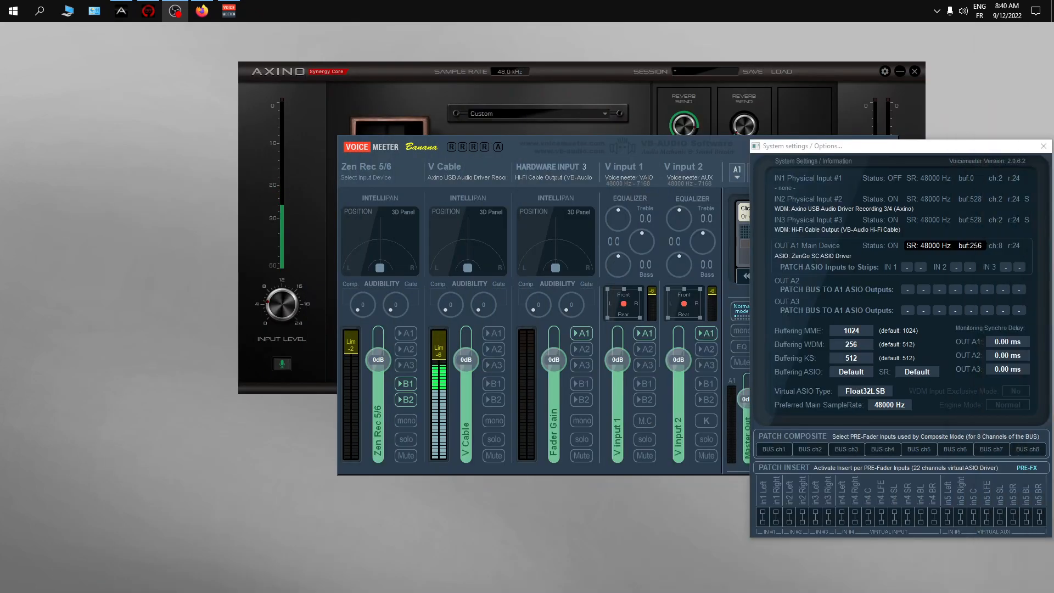